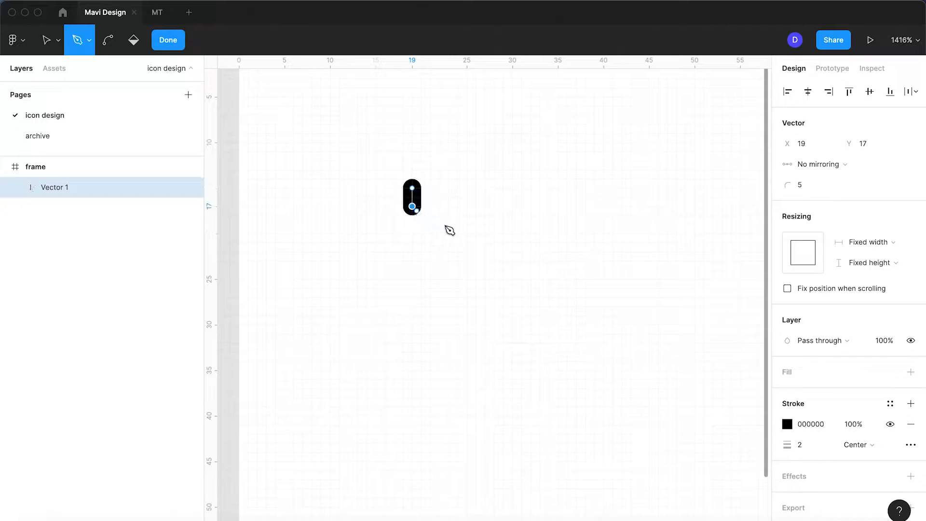
# Finish drawing the short vertical line and remove its rounded end caps
pyautogui.press('Return')
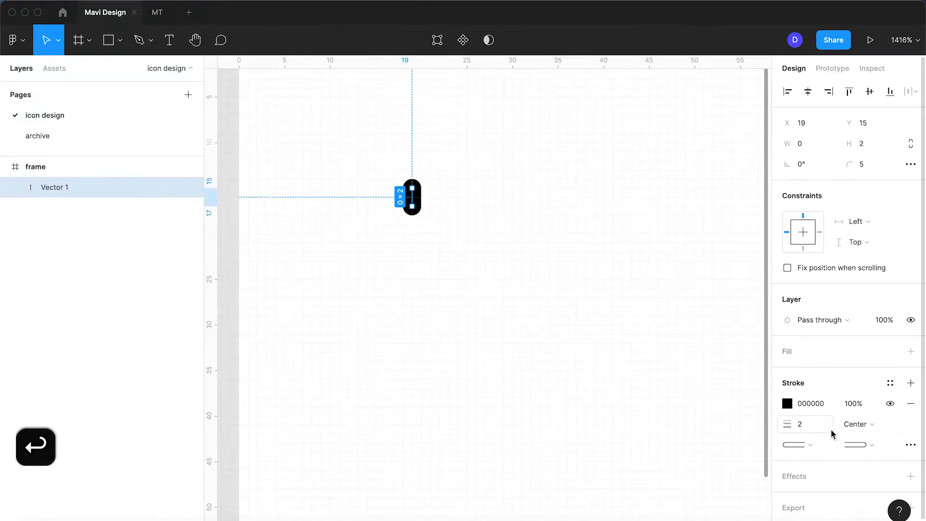
pyautogui.click(797, 444)
pyautogui.click(803, 356)
pyautogui.click(513, 276)
# Extend the line's lower endpoint down to Y 20 for a length of 5, and move the line to X 20
pyautogui.click(413, 202)
pyautogui.press('Return')
pyautogui.click(413, 207)
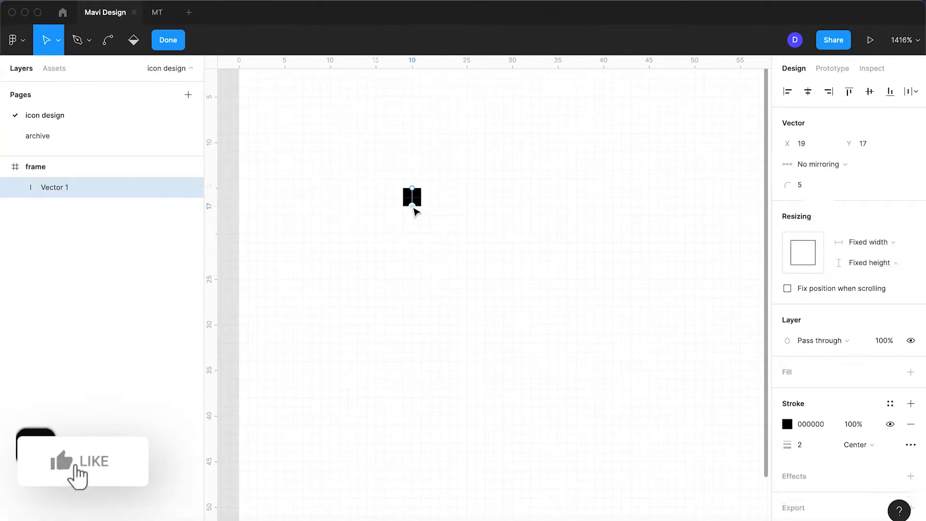
pyautogui.press('Down')
pyautogui.press('Down')
pyautogui.press('Down')
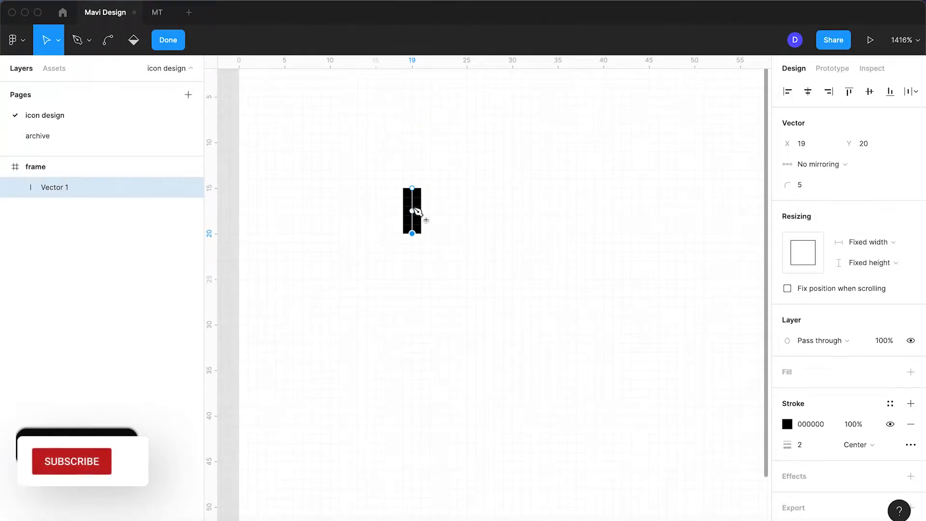
pyautogui.press('Escape')
pyautogui.press('Escape')
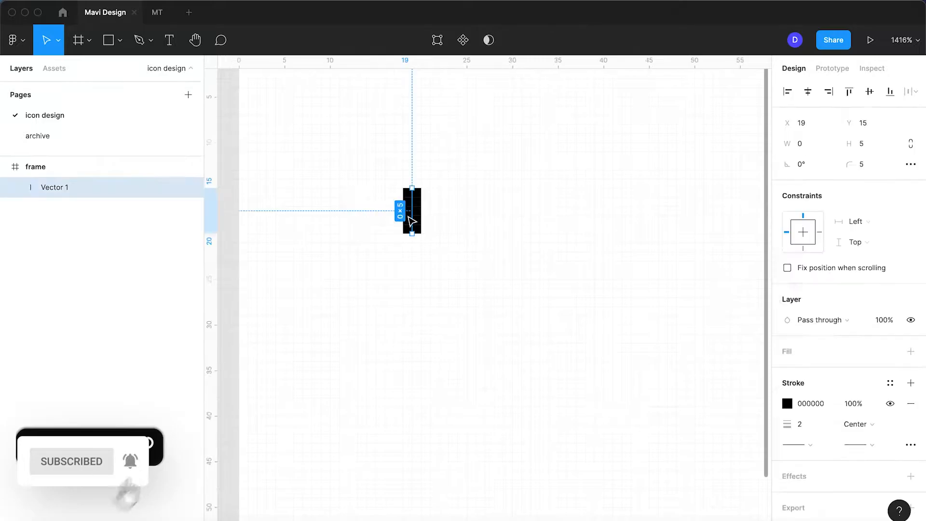
pyautogui.click(411, 222)
pyautogui.scroll(-5, 411, 222)
pyautogui.scroll(4, 417, 240)
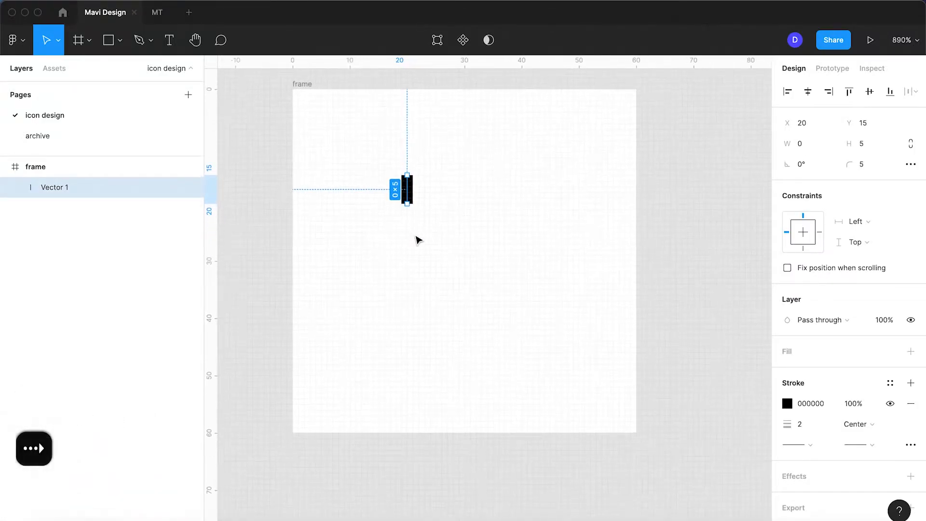
# Duplicate the line horizontally at a spacing of 4 to make a row of six
pyautogui.moveTo(410, 194); pyautogui.dragTo(433, 196)
pyautogui.press('super+d')
pyautogui.press('super+d')
pyautogui.press('super+d')
pyautogui.press('super+d')
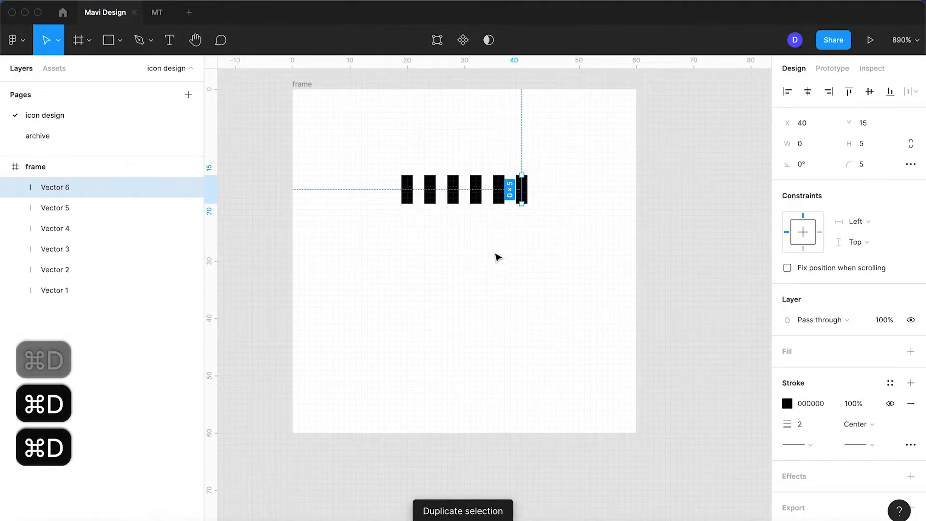
# Move the whole row of six lines up to Y 11
pyautogui.click(458, 209)
pyautogui.scroll(1, 440, 198)
pyautogui.moveTo(574, 235); pyautogui.dragTo(378, 163)
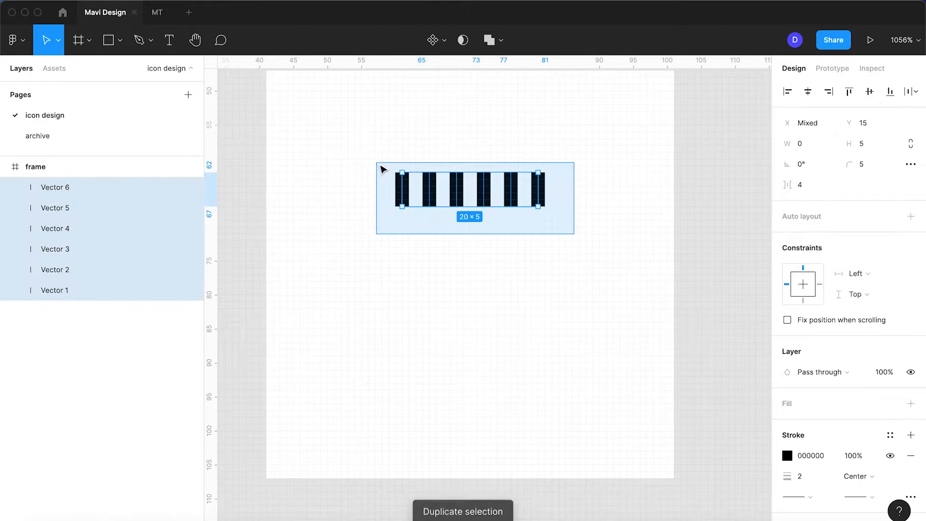
pyautogui.moveTo(425, 190); pyautogui.dragTo(429, 151)
pyautogui.click(459, 250)
# Draw a 30 × 30 square at X 15, Y 16 below the lines and replace its fill with a black inside stroke of 2
pyautogui.press('r')
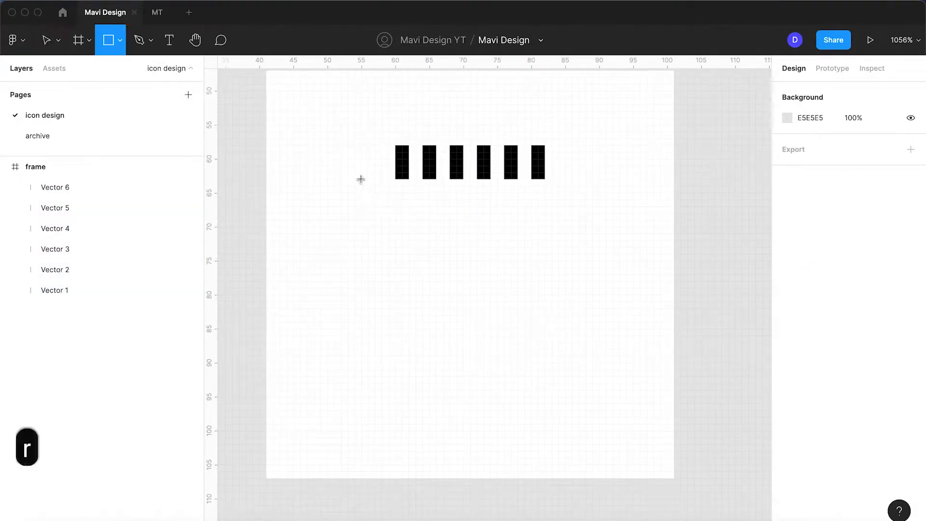
pyautogui.moveTo(369, 182); pyautogui.dragTo(573, 382)
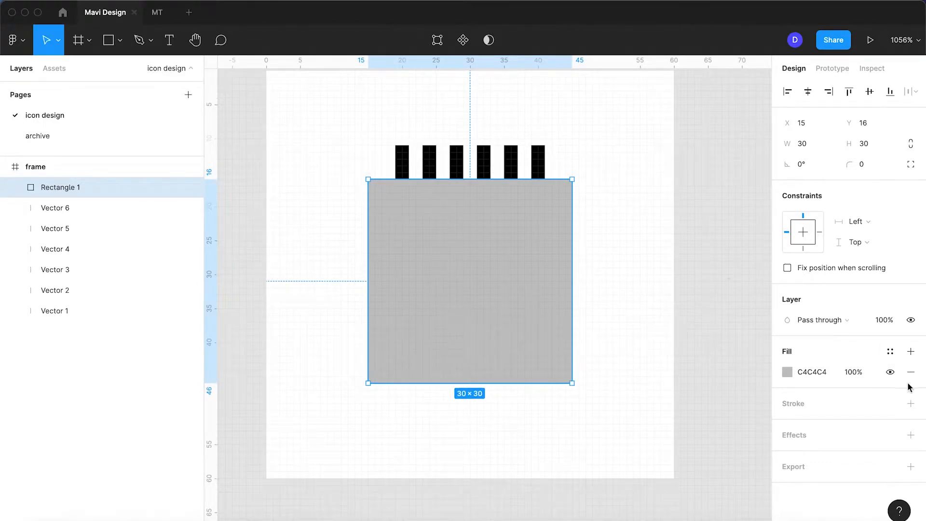
pyautogui.click(911, 403)
pyautogui.click(910, 371)
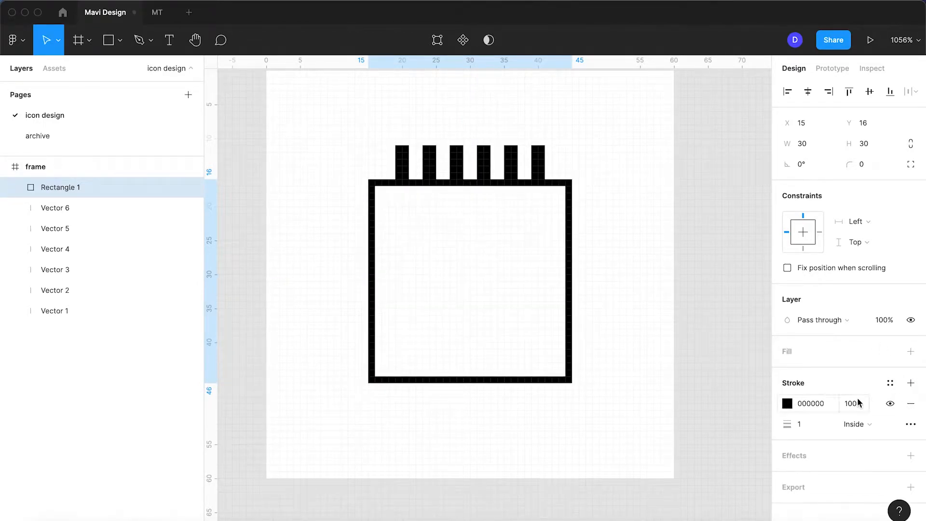
pyautogui.write('2')
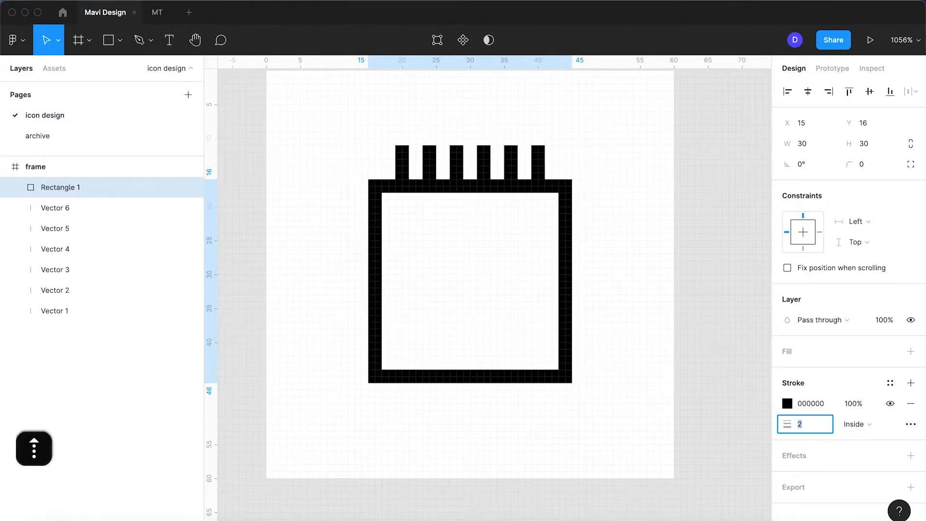
pyautogui.hotkey('shift', 'Return')
# Set the square's corner radius to 3
pyautogui.click(858, 167)
pyautogui.press('Up')
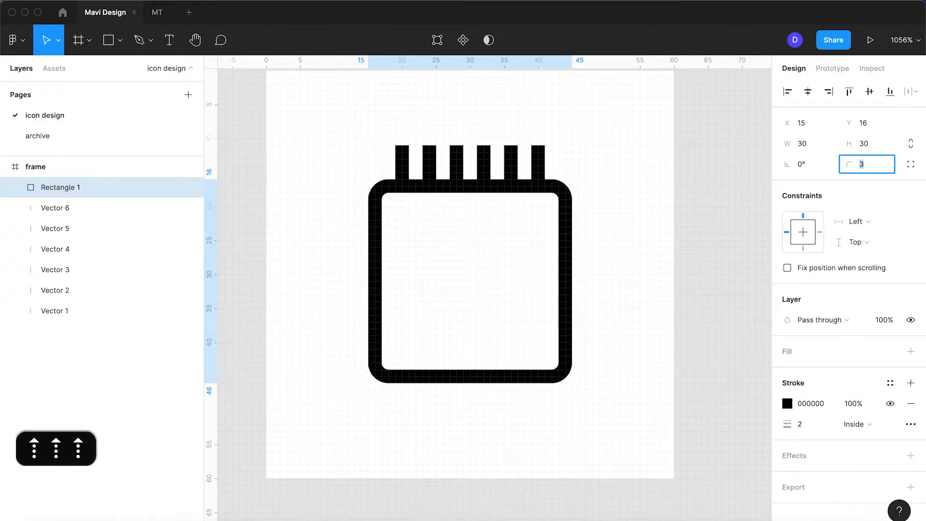
pyautogui.press('Up')
pyautogui.press('Down')
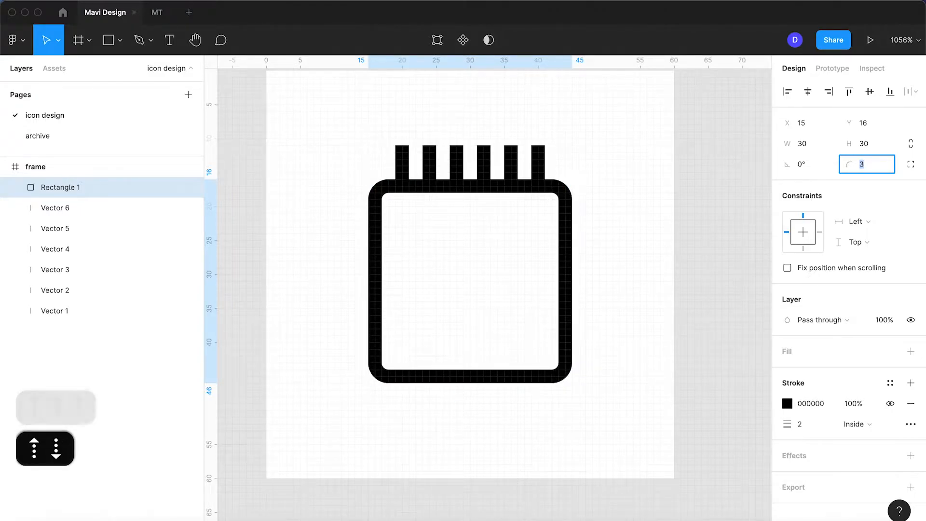
pyautogui.press('Return')
pyautogui.click(591, 242)
# Group the six lines above the square
pyautogui.click(514, 164)
pyautogui.moveTo(576, 120); pyautogui.dragTo(362, 178)
pyautogui.press('super+g')
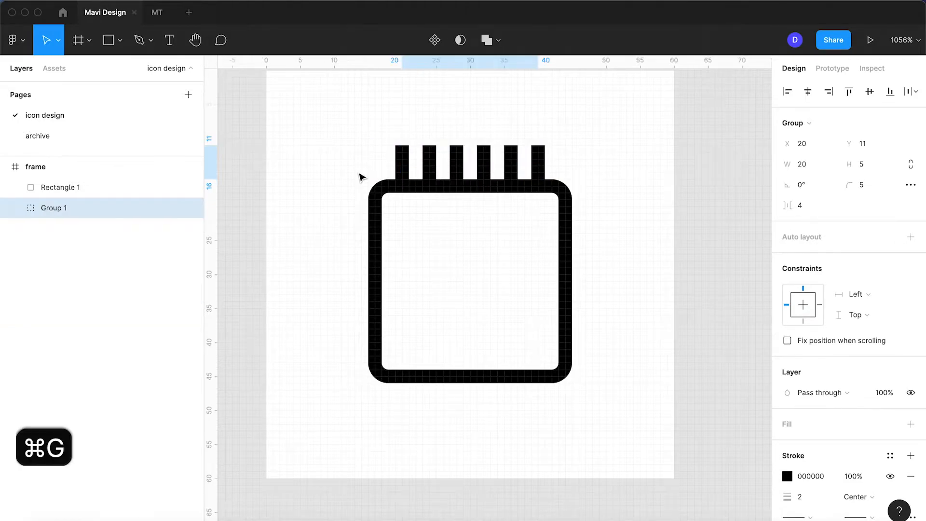
# Copy the line group to the square's other three sides, rotating the side copies 90° so chip pins surround it
pyautogui.moveTo(436, 163); pyautogui.dragTo(361, 155)
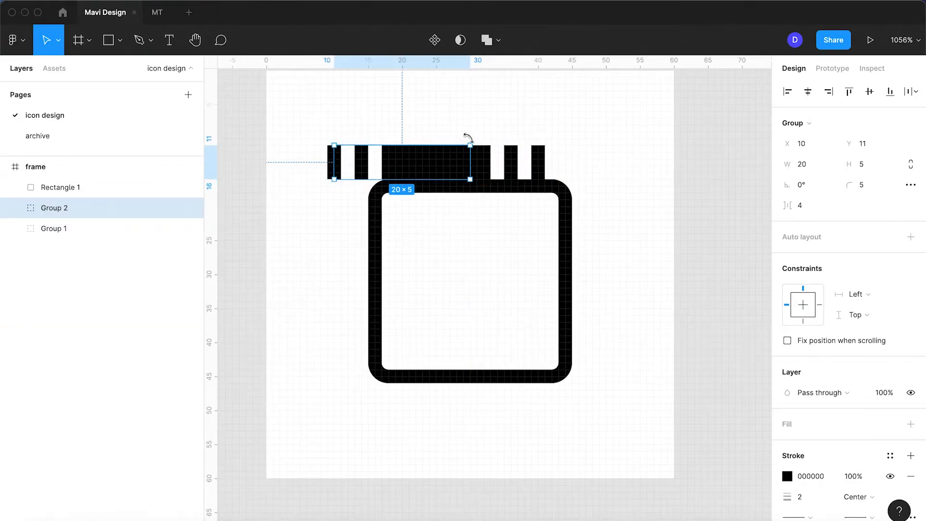
pyautogui.moveTo(474, 141); pyautogui.dragTo(584, 258)
pyautogui.click(341, 148)
pyautogui.press('Escape')
pyautogui.moveTo(483, 160); pyautogui.dragTo(492, 392)
pyautogui.click(627, 397)
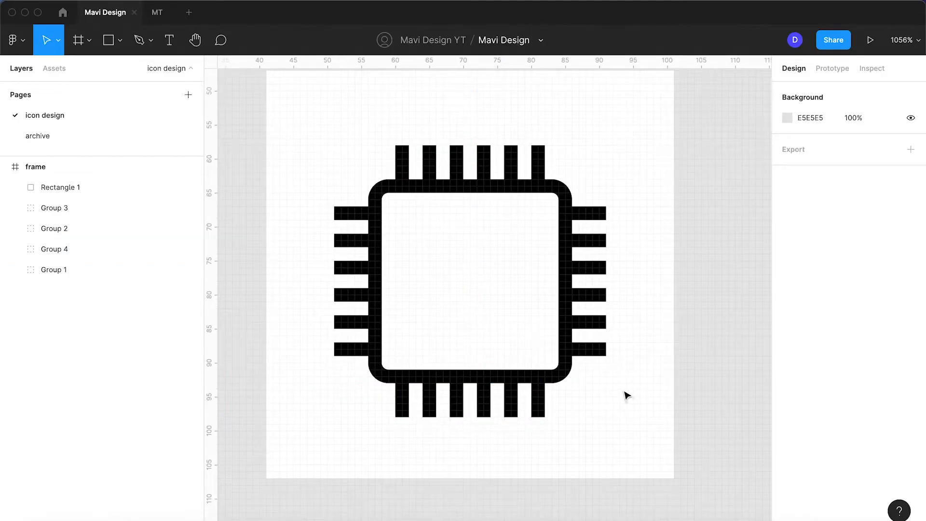
# Duplicate the outlined square and shrink the copy about its centre to 22 × 22
pyautogui.click(557, 376)
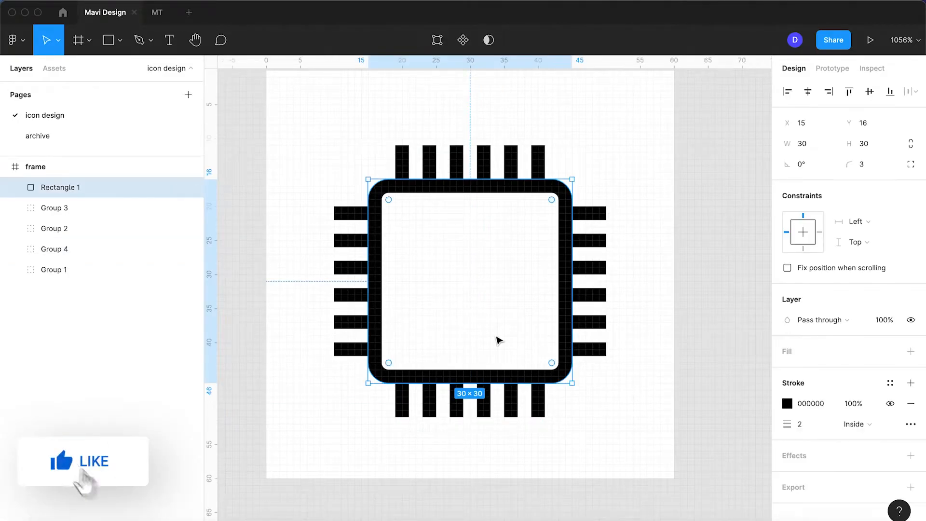
pyautogui.press('super+d')
pyautogui.moveTo(573, 176); pyautogui.dragTo(544, 206)
# Set the inner square's corner radius to 1, comparing it with a radius of 2
pyautogui.click(863, 166)
pyautogui.write('2')
pyautogui.press('Return')
pyautogui.write('1')
pyautogui.press('Return')
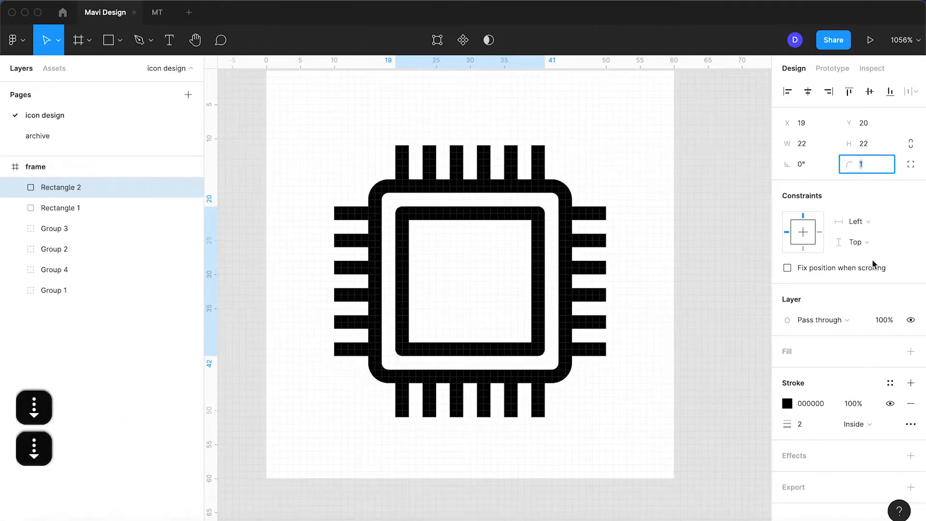
pyautogui.write('2')
pyautogui.press('Return')
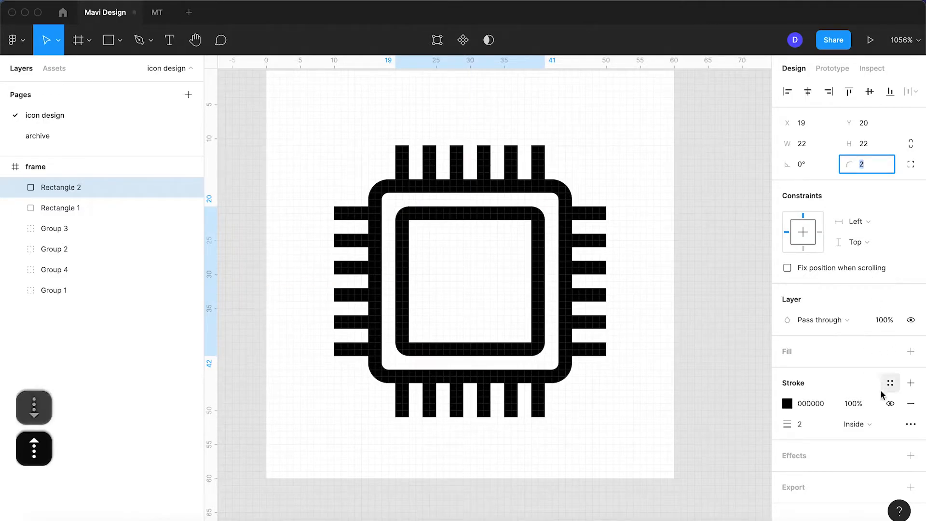
# Replace the inner square's stroke with a black 000000 fill and set its layer opacity to 40%
pyautogui.click(910, 404)
pyautogui.click(911, 351)
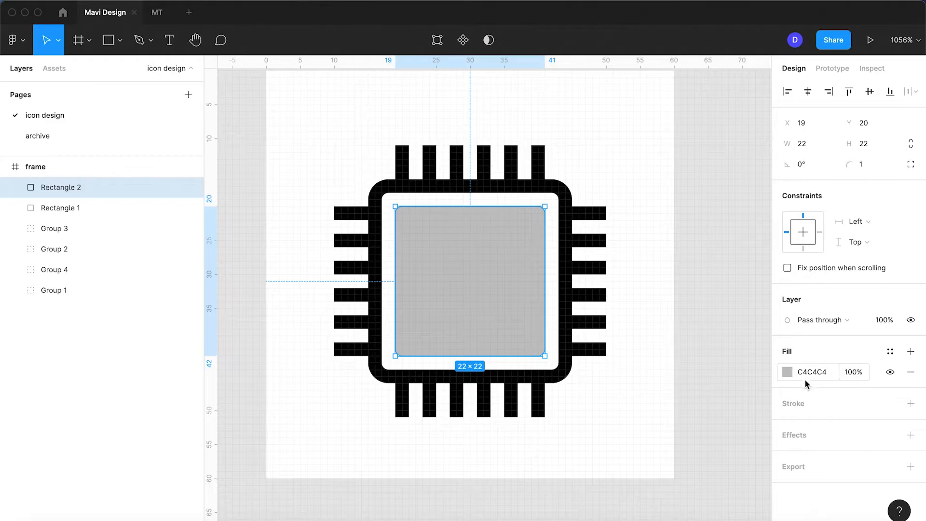
pyautogui.write('0')
pyautogui.press('Return')
pyautogui.click(883, 321)
pyautogui.write('40')
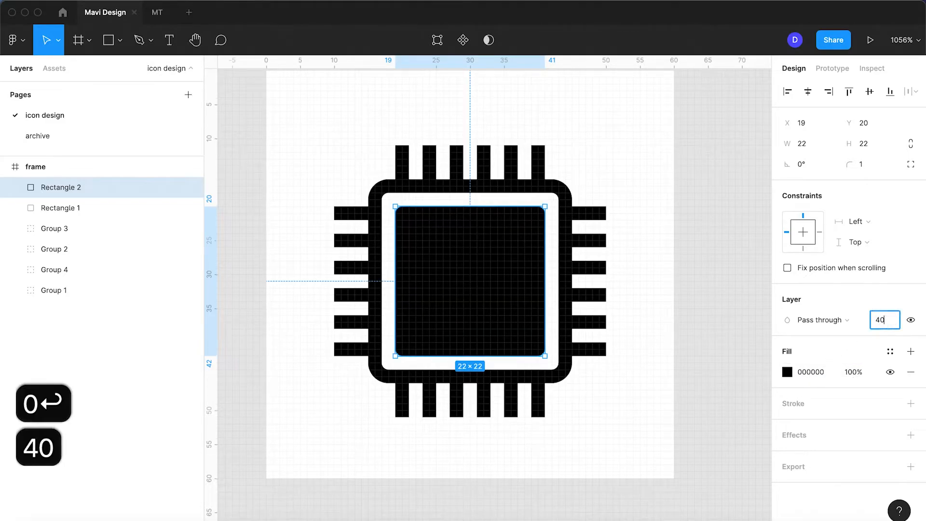
pyautogui.press('Return')
pyautogui.click(636, 308)
# Nudge each of the four pin groups 1 px inward toward the chip body
pyautogui.scroll(-5, 639, 309)
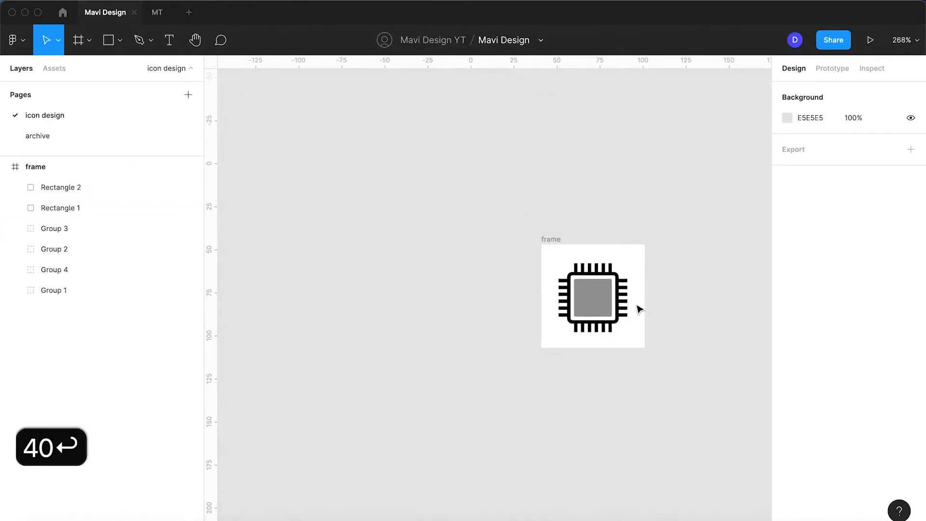
pyautogui.scroll(5, 639, 309)
pyautogui.scroll(5, 600, 313)
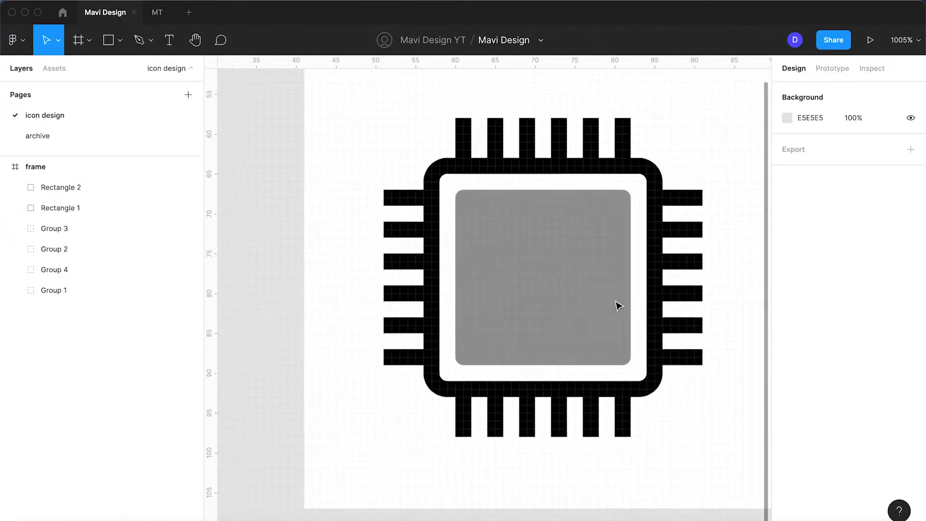
pyautogui.click(696, 264)
pyautogui.press('Up')
pyautogui.press('Left')
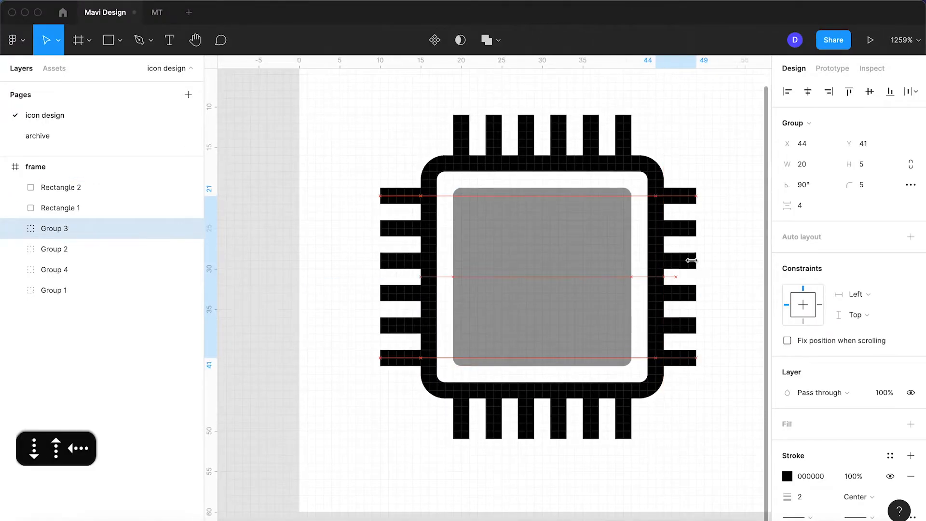
pyautogui.click(456, 127)
pyautogui.press('Down')
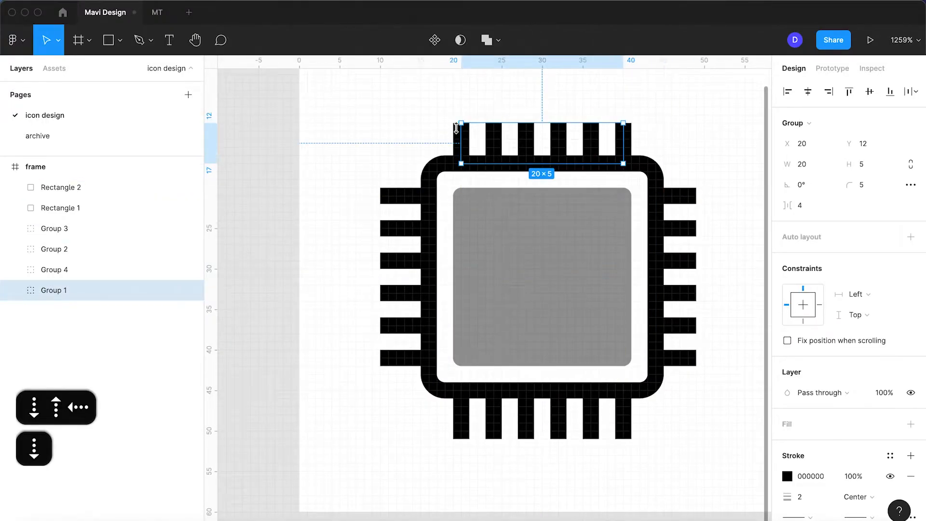
pyautogui.click(392, 196)
pyautogui.press('Right')
pyautogui.click(460, 427)
pyautogui.press('Up')
pyautogui.click(382, 415)
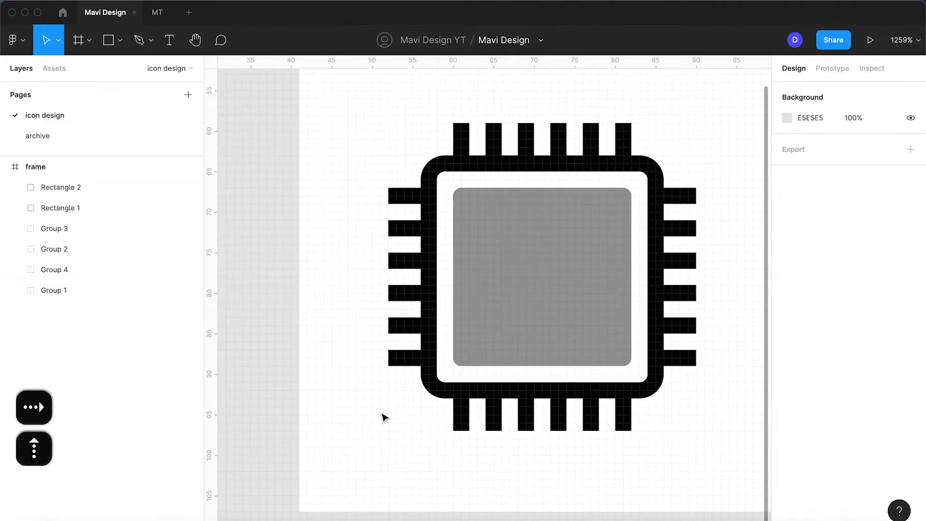
# Draw a 15 × 5 rectangle in the upper part of the inner square and position it at X 23, Y 24
pyautogui.scroll(3, 510, 318)
pyautogui.scroll(1, 511, 318)
pyautogui.hscroll(1, 510, 318)
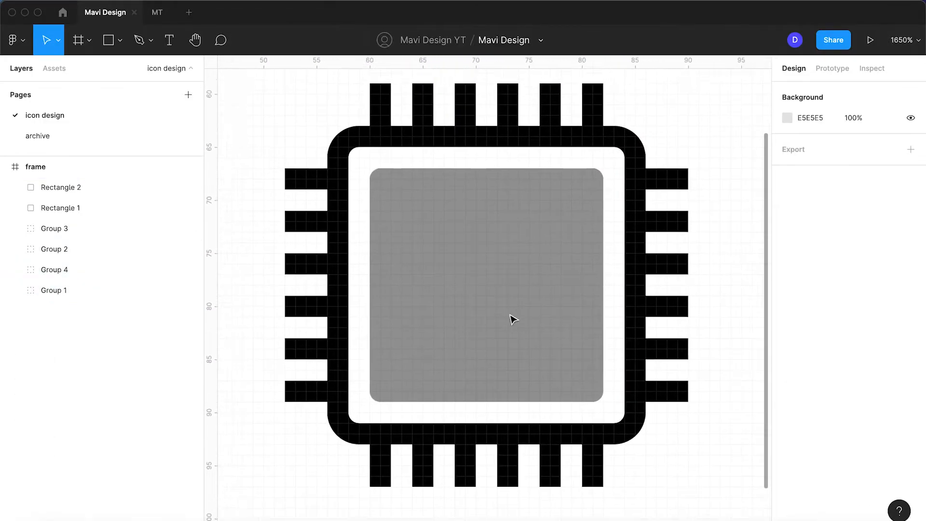
pyautogui.press('r')
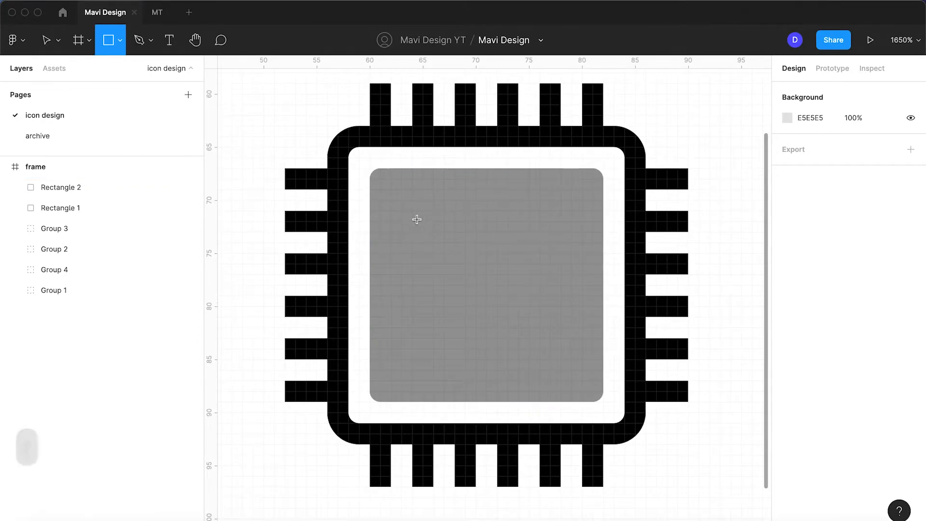
pyautogui.moveTo(412, 221); pyautogui.dragTo(571, 274)
pyautogui.press('Up')
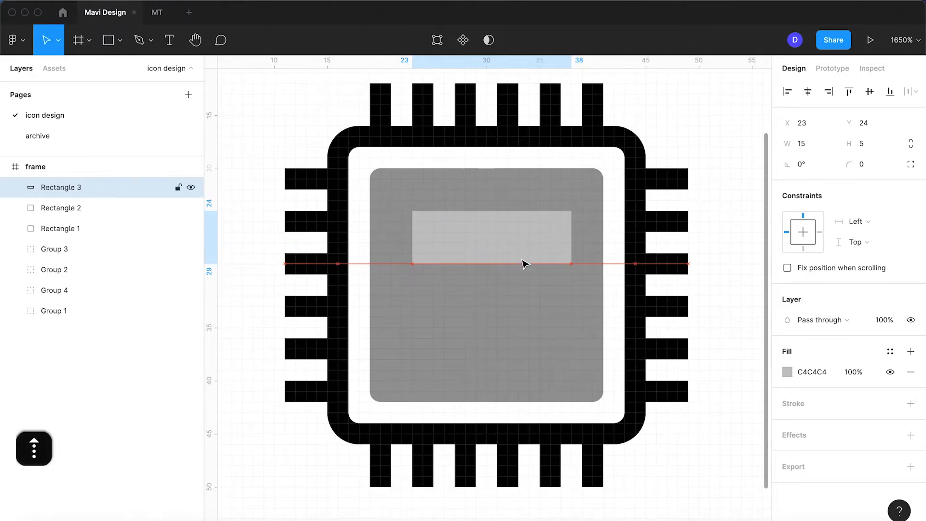
# Narrow the upper rectangle to a width of 14 and add an 8 × 2 rectangle below it at X 26, Y 35
pyautogui.moveTo(575, 242); pyautogui.dragTo(530, 362)
pyautogui.press('Down')
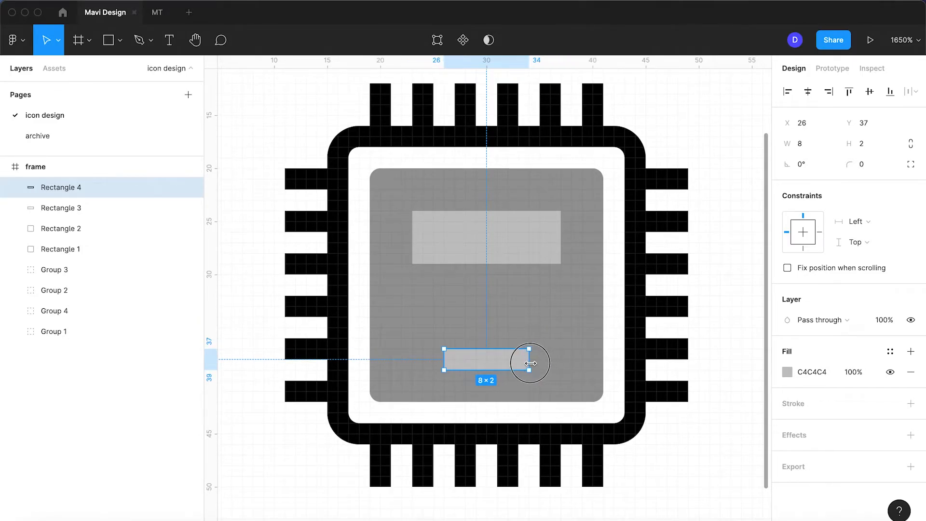
pyautogui.press('Up')
pyautogui.press('Up')
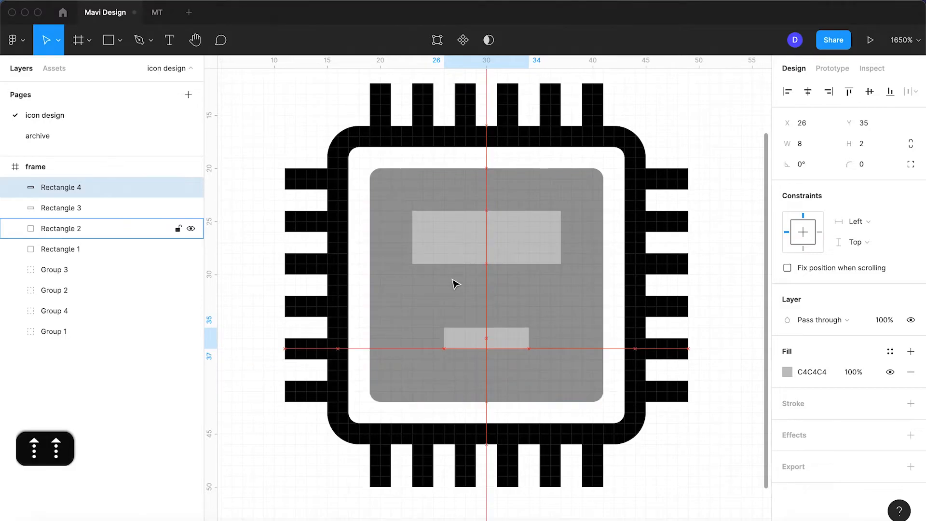
# Move the large rectangle down to Y 25 and the small rectangle up to Y 34
pyautogui.click(472, 244)
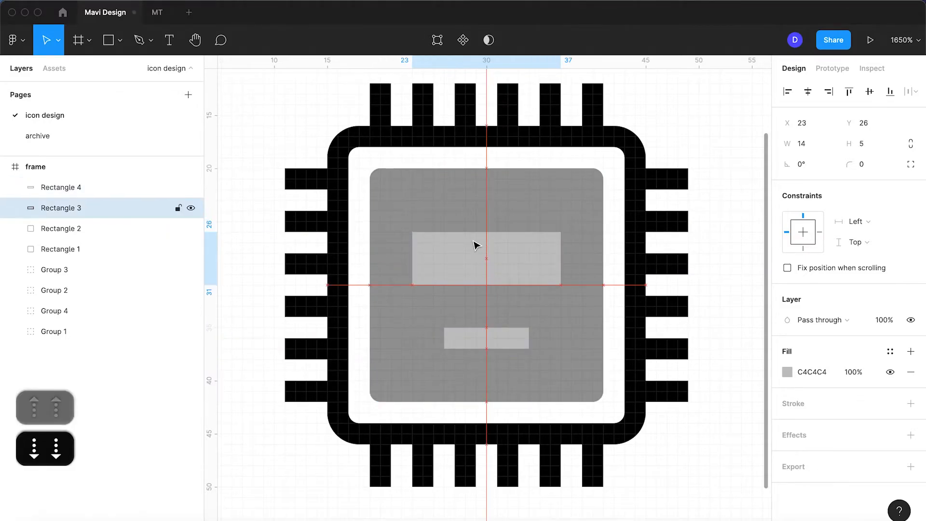
pyautogui.press('alt')
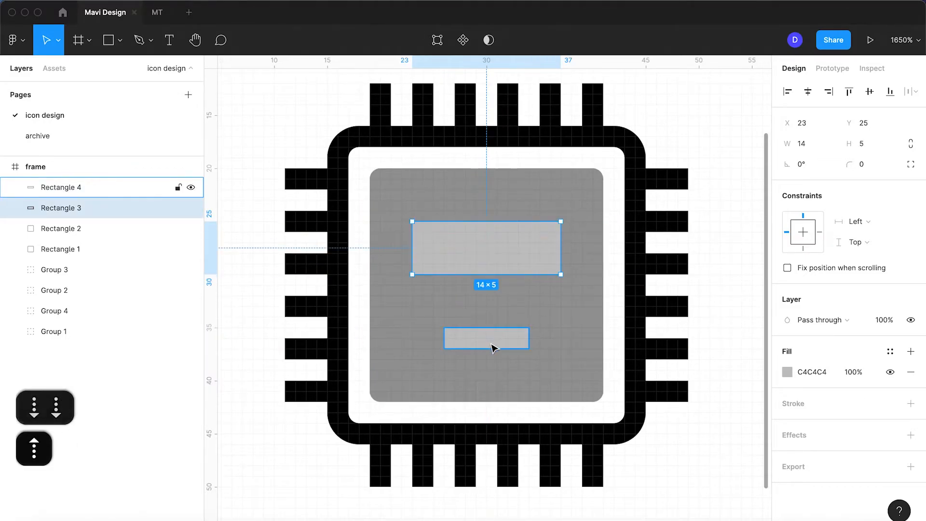
pyautogui.click(491, 343)
pyautogui.press('Up')
pyautogui.scroll(-5, 489, 344)
pyautogui.scroll(5, 489, 343)
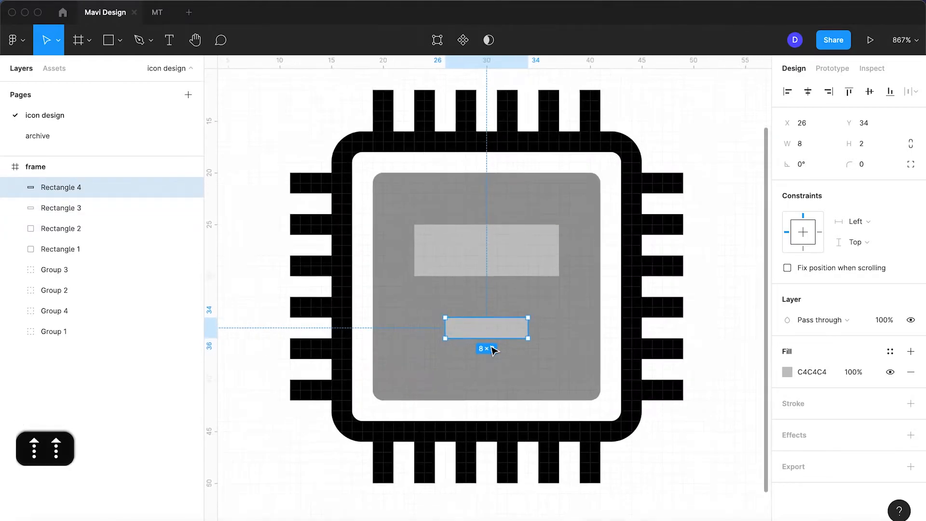
# Group the two label bars and subtract them from the grey inner square as cut-outs
pyautogui.keyDown('shift'); pyautogui.click(503, 269); pyautogui.keyUp('shift')
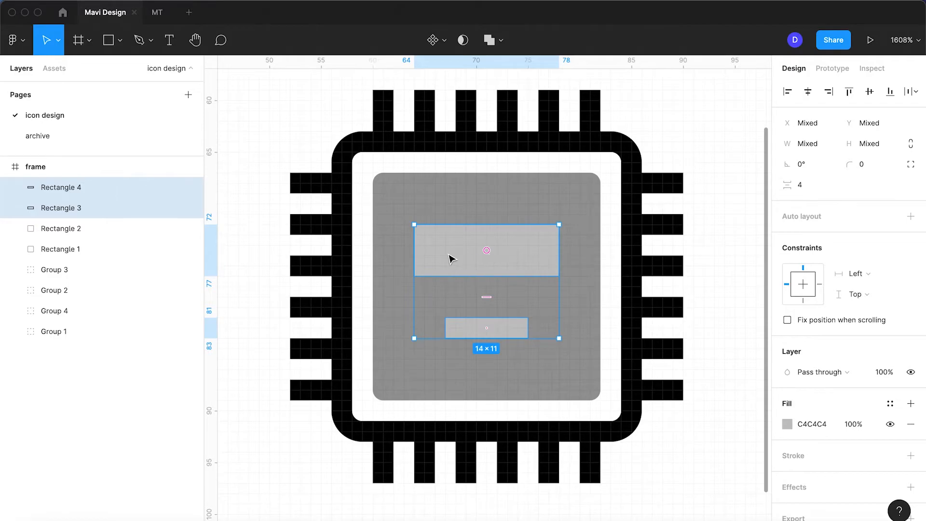
pyautogui.press('super+g')
pyautogui.keyDown('shift'); pyautogui.click(488, 200); pyautogui.keyUp('shift')
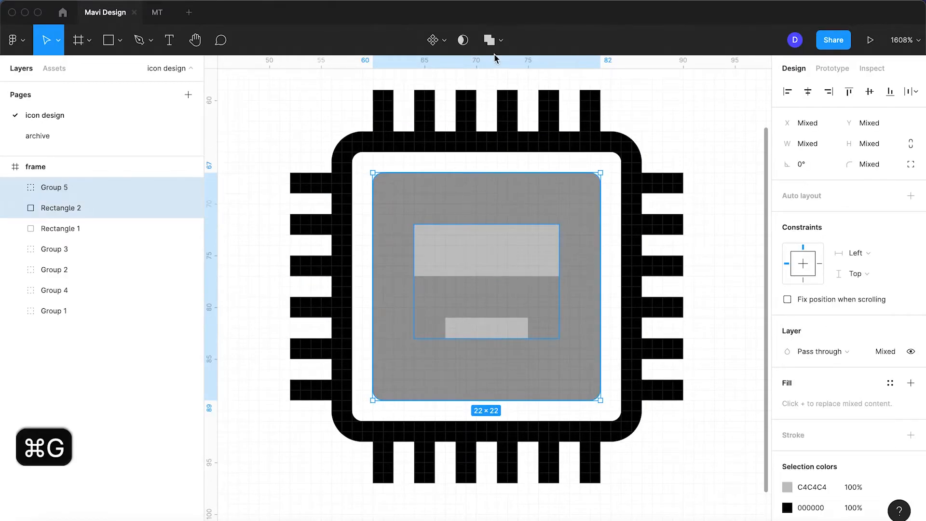
pyautogui.click(501, 41)
pyautogui.click(492, 84)
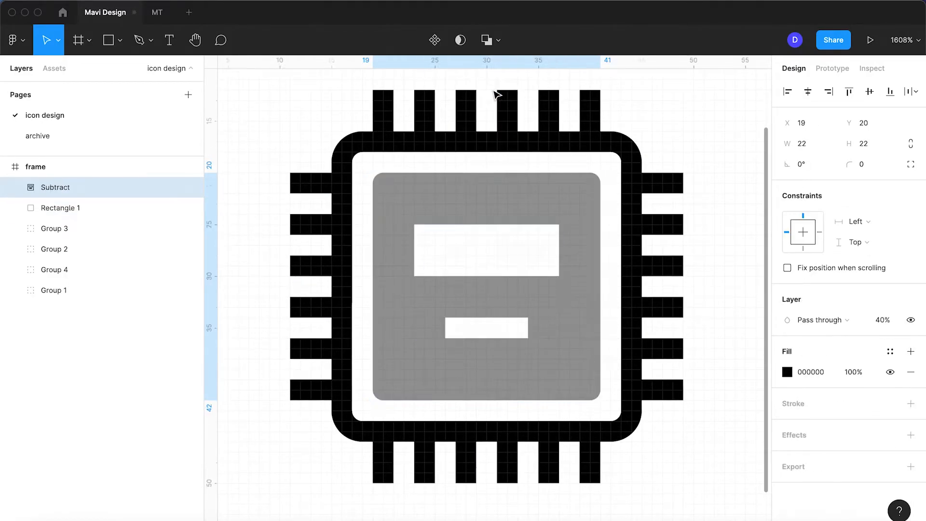
# Set the corner radius of both label bars inside the subtracted shape to 1
pyautogui.click(15, 188)
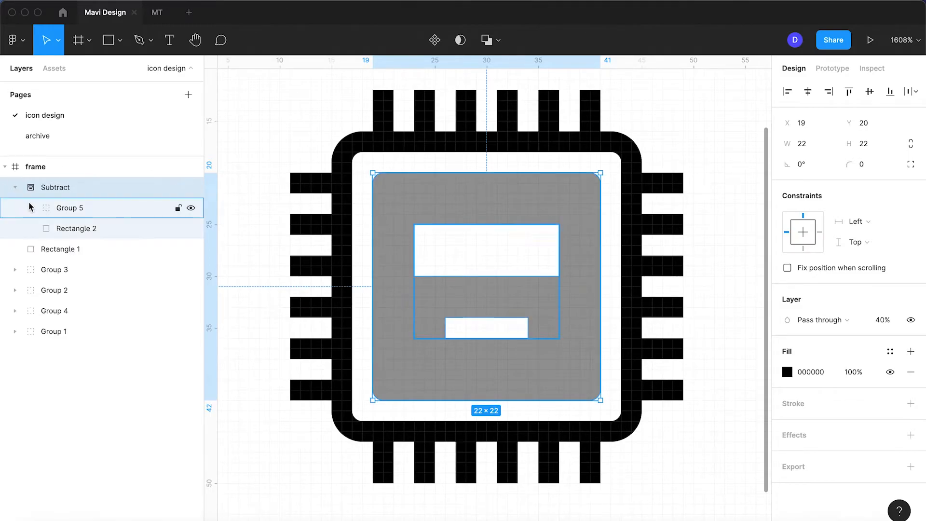
pyautogui.click(31, 208)
pyautogui.click(63, 224)
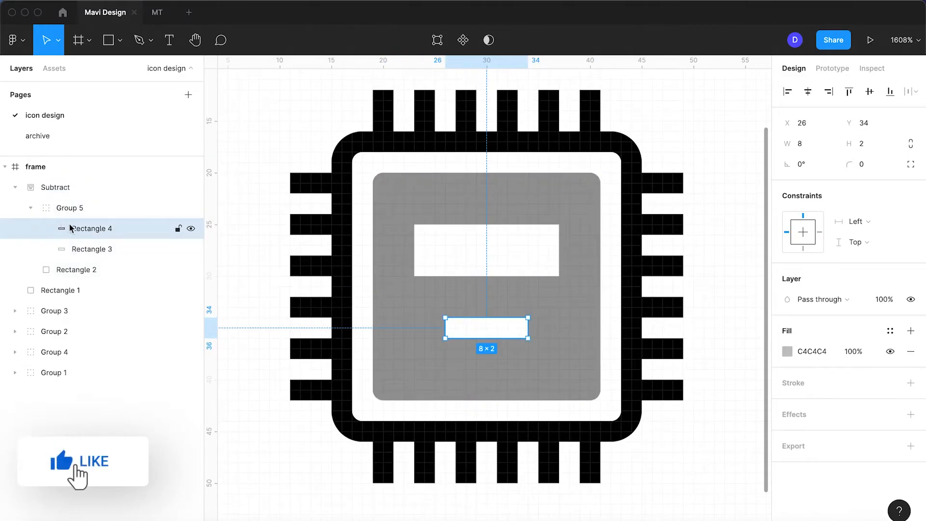
pyautogui.keyDown('shift'); pyautogui.click(88, 246); pyautogui.keyUp('shift')
pyautogui.click(879, 165)
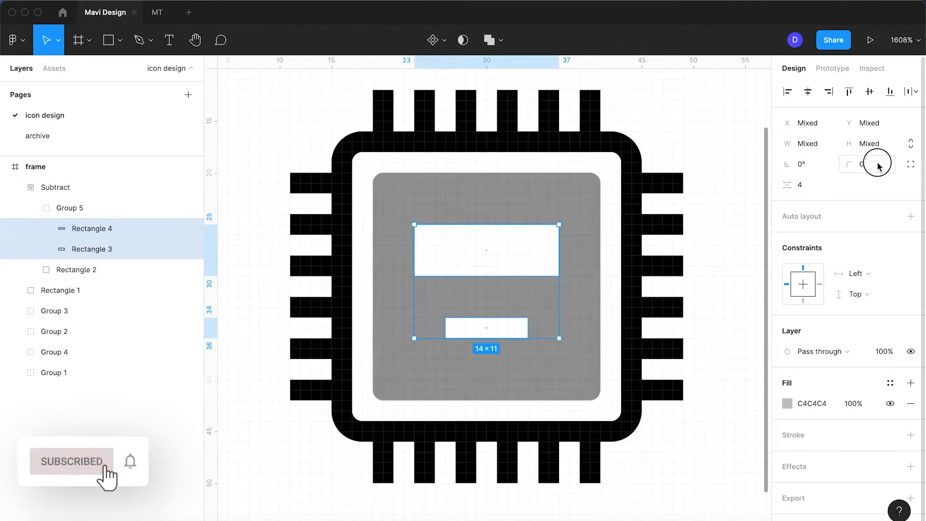
pyautogui.write('1')
pyautogui.press('Return')
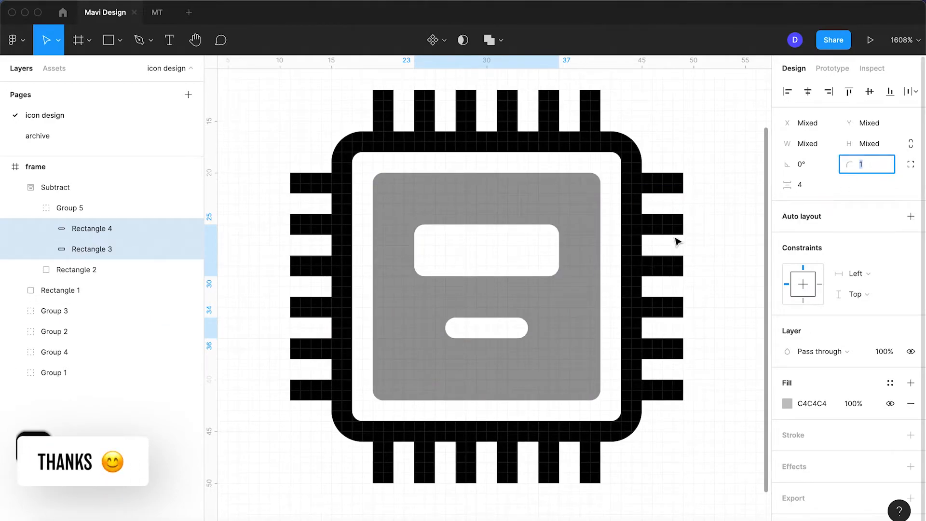
# Set the corner radius of the upper, larger label bar to 2
pyautogui.click(100, 250)
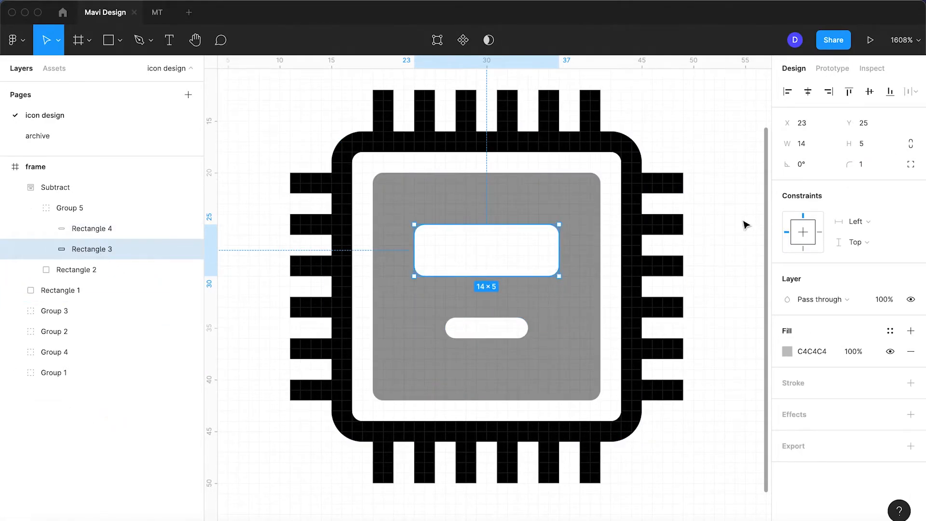
pyautogui.click(874, 168)
pyautogui.press('Up')
pyautogui.press('Up')
pyautogui.press('Up')
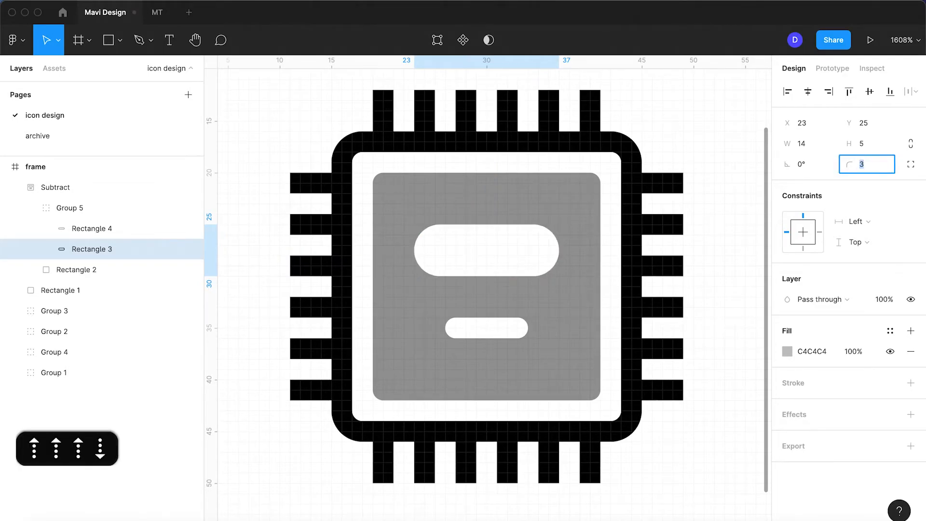
pyautogui.press('Down')
pyautogui.press('Down')
pyautogui.press('Up')
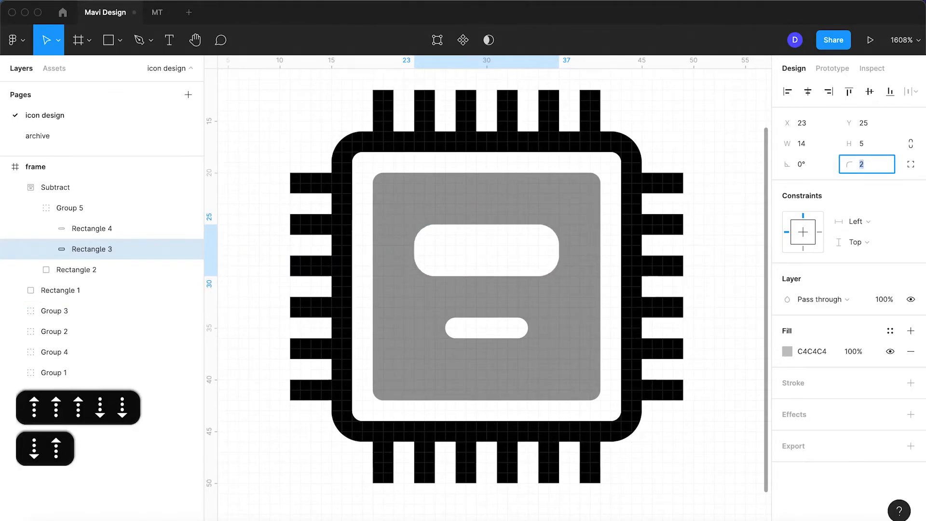
pyautogui.press('Return')
pyautogui.click(718, 358)
pyautogui.scroll(-5, 718, 358)
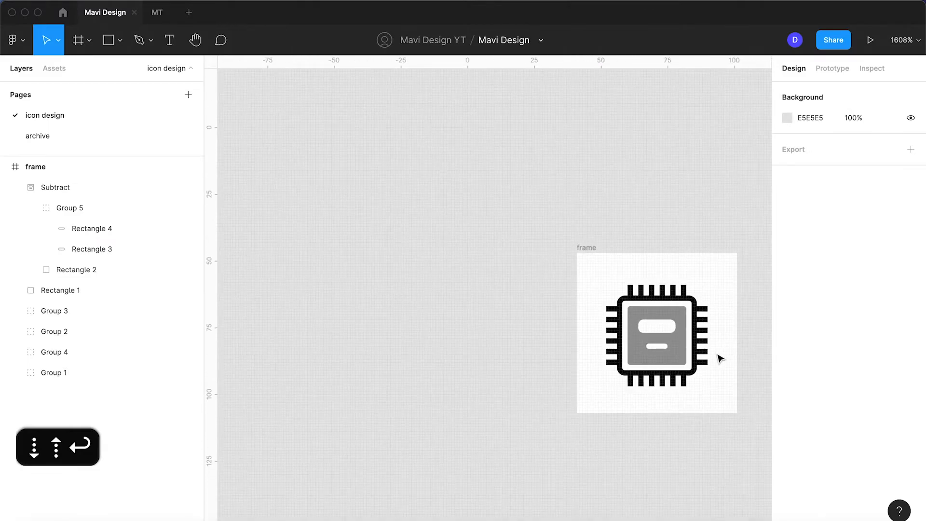
# Move the small label bar up to Y 33 and the large label bar down to Y 26
pyautogui.click(672, 347)
pyautogui.scroll(5, 671, 347)
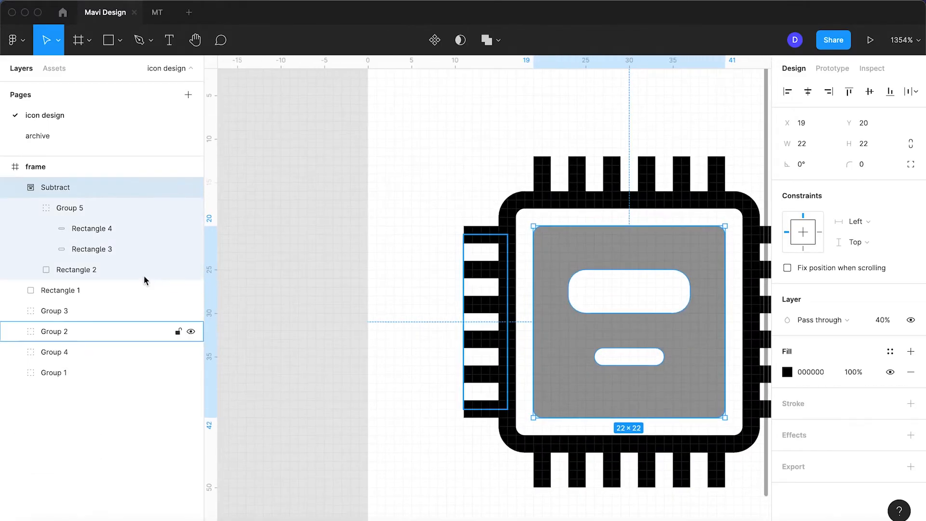
pyautogui.click(121, 251)
pyautogui.click(108, 228)
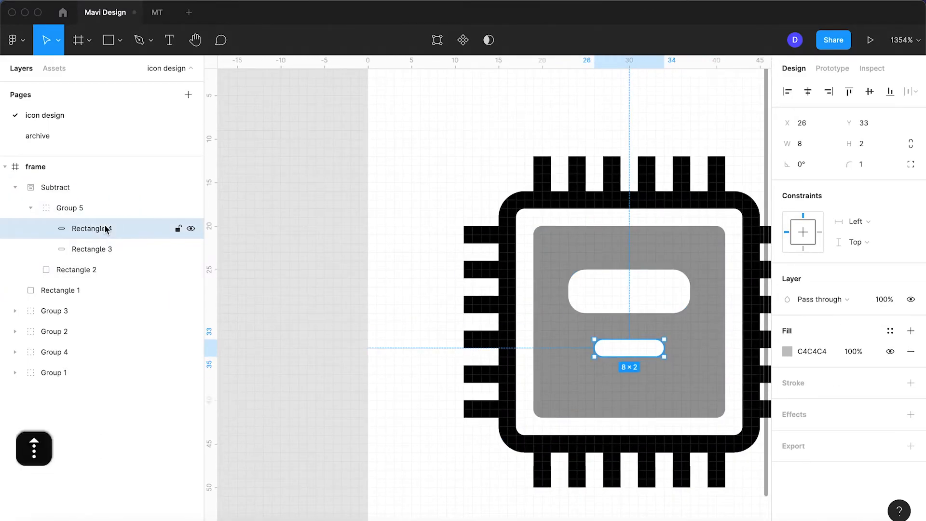
pyautogui.click(103, 245)
pyautogui.press('Down')
pyautogui.click(356, 365)
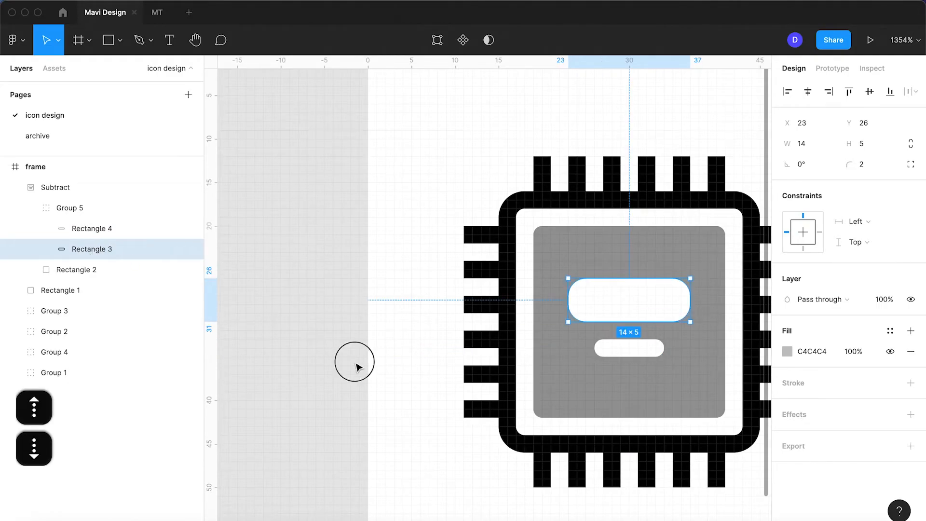
pyautogui.click(576, 324)
pyautogui.click(68, 248)
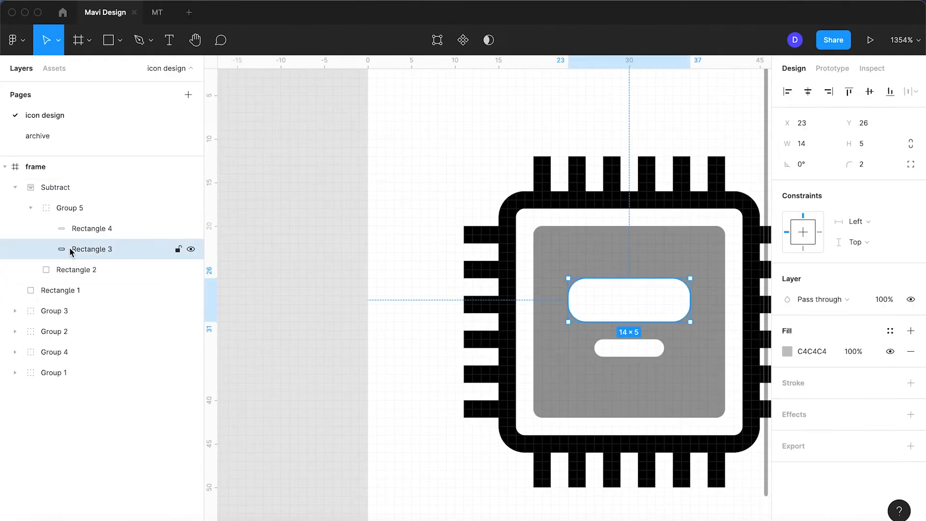
pyautogui.click(420, 396)
pyautogui.scroll(-10, 419, 396)
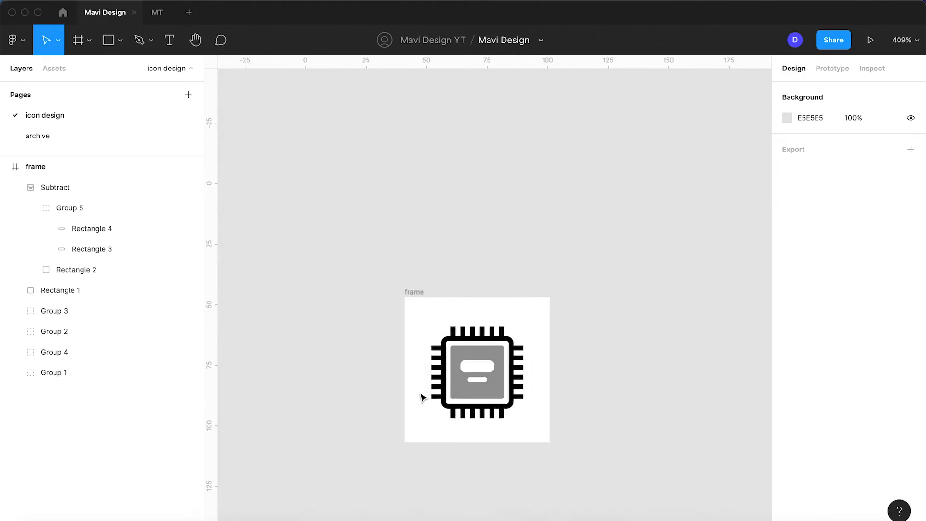
# Set the layer opacity of the subtracted core to 60%
pyautogui.click(491, 395)
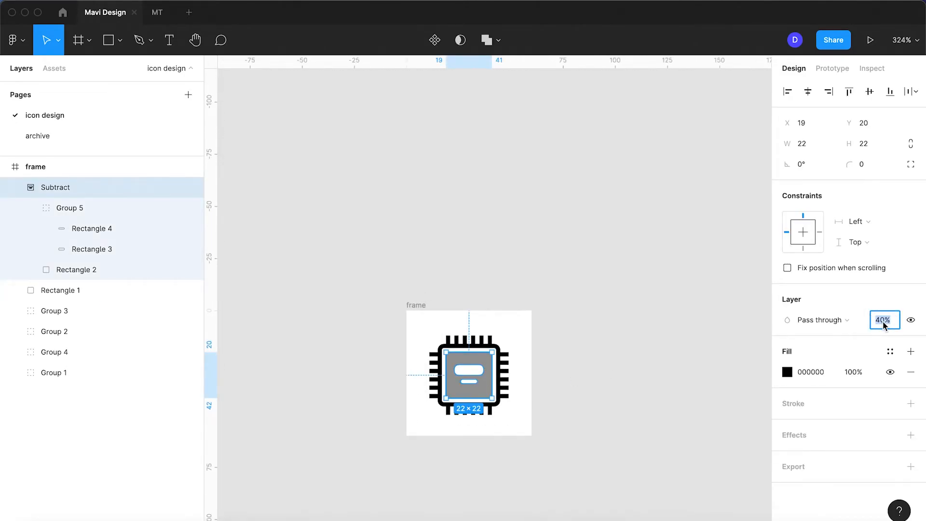
pyautogui.write('60')
pyautogui.press('Return')
pyautogui.scroll(5, 508, 418)
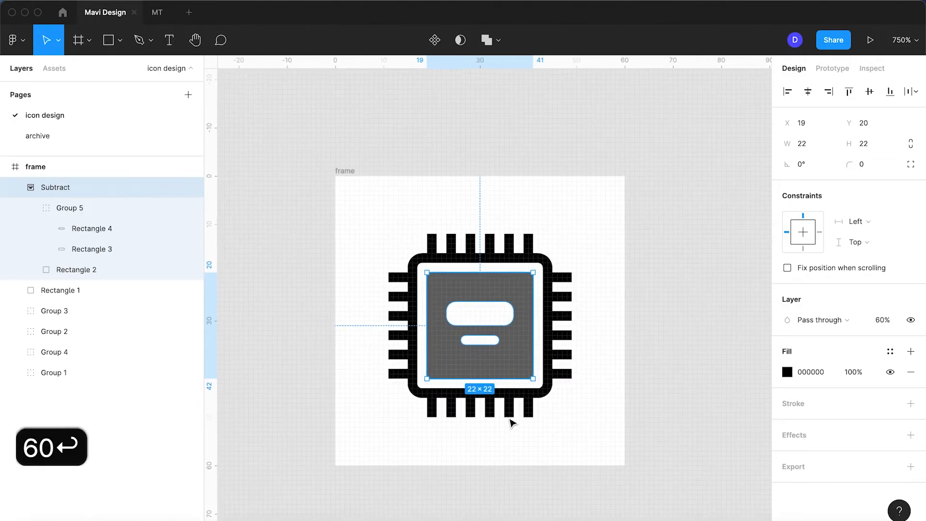
# Change the core's fill from solid to a radial gradient and make its transparent outer stop fully opaque black
pyautogui.click(789, 371)
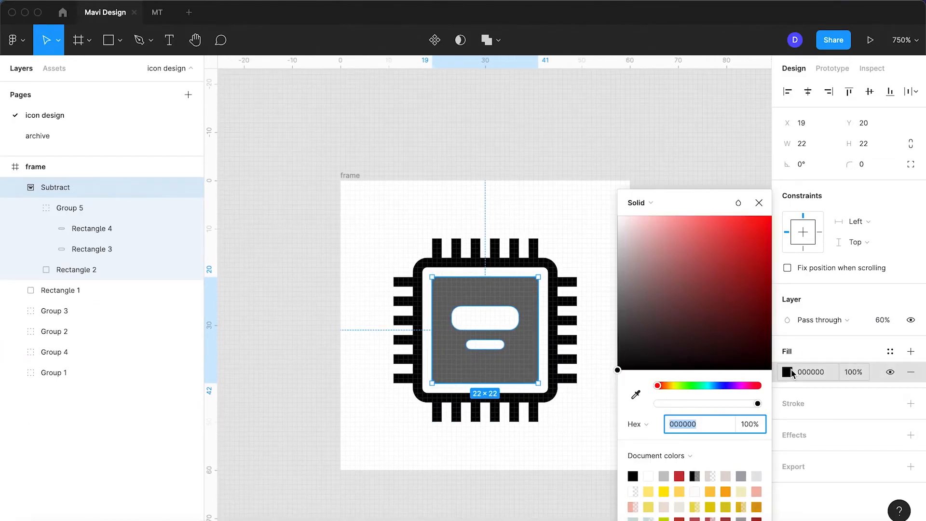
pyautogui.click(652, 201)
pyautogui.click(655, 231)
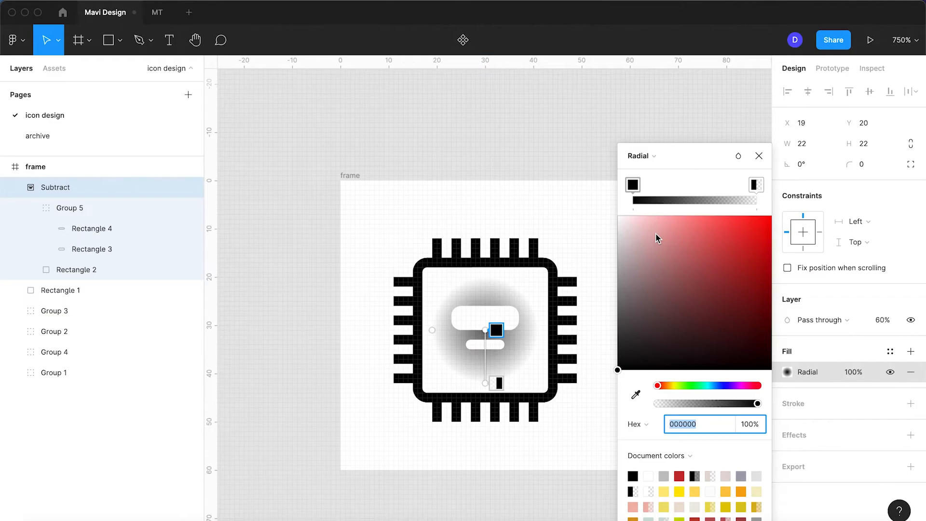
pyautogui.click(756, 185)
pyautogui.moveTo(662, 407); pyautogui.dragTo(775, 413)
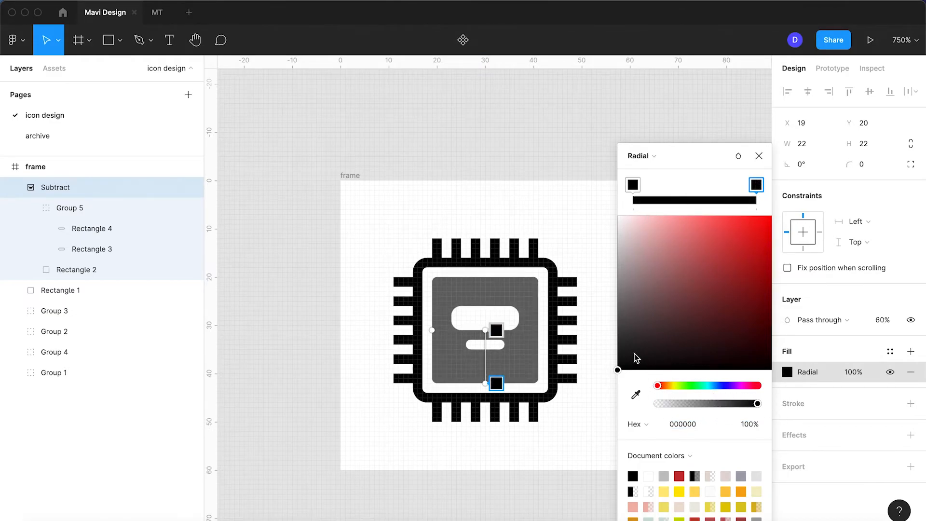
# Lighten the gradient's outer stop to 9D9D9D and stretch the gradient from the core's lower-right corner past the chip's upper-left corner
pyautogui.moveTo(635, 357)
pyautogui.mouseDown()
pyautogui.moveTo(603, 348)
pyautogui.moveTo(588, 275)
pyautogui.mouseUp()
pyautogui.moveTo(485, 332)
pyautogui.mouseDown()
pyautogui.moveTo(479, 306)
pyautogui.moveTo(426, 265)
pyautogui.moveTo(538, 374)
pyautogui.moveTo(490, 340)
pyautogui.mouseUp()
pyautogui.moveTo(485, 384)
pyautogui.mouseDown()
pyautogui.moveTo(407, 331)
pyautogui.moveTo(374, 256)
pyautogui.moveTo(396, 235)
pyautogui.mouseUp()
pyautogui.moveTo(489, 337)
pyautogui.mouseDown()
pyautogui.moveTo(443, 292)
pyautogui.moveTo(539, 378)
pyautogui.mouseUp()
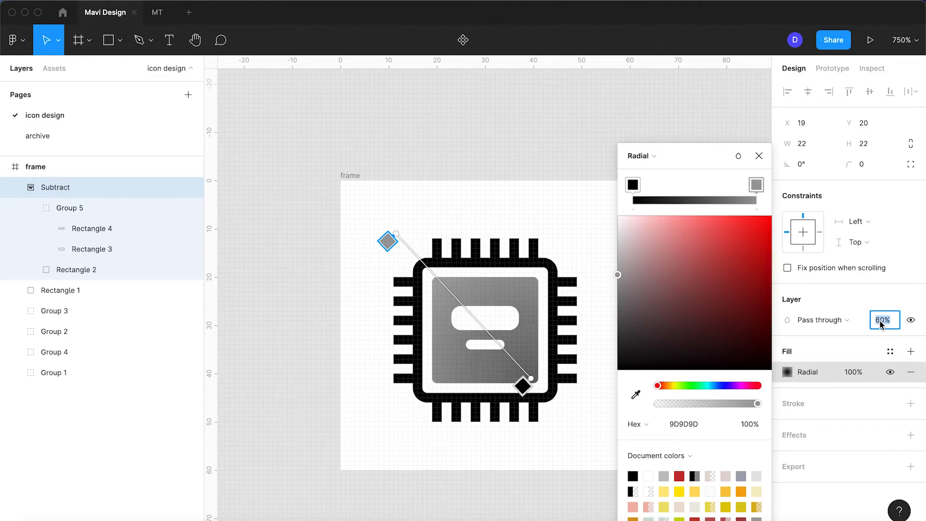
# Set the core's layer opacity to 100% and refine its gradient with slightly extended ends and a light grey outer stop
pyautogui.write('100')
pyautogui.press('Return')
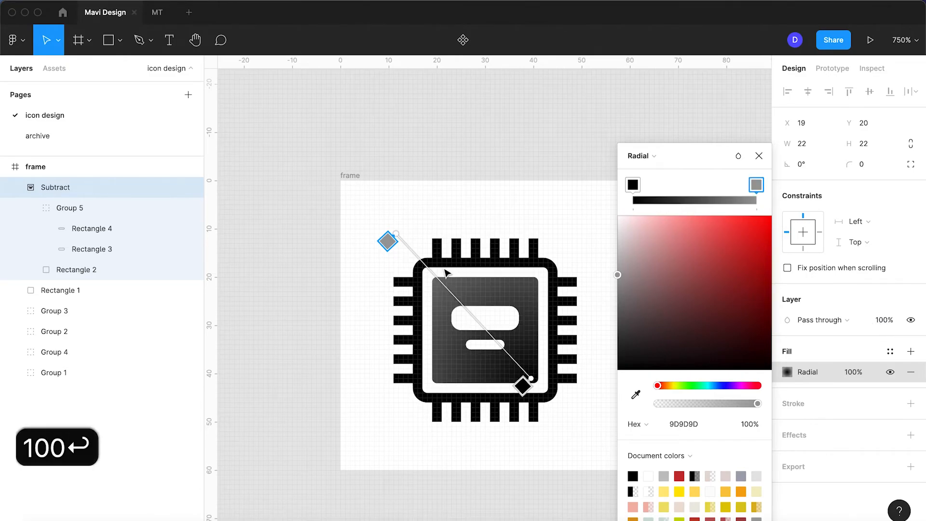
pyautogui.moveTo(394, 235)
pyautogui.mouseDown()
pyautogui.moveTo(407, 253)
pyautogui.moveTo(399, 222)
pyautogui.mouseUp()
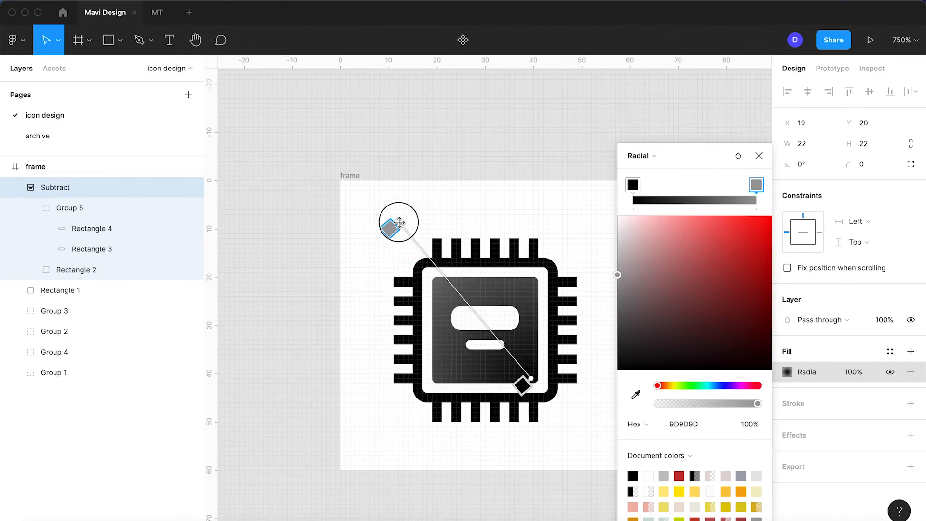
pyautogui.moveTo(530, 374); pyautogui.dragTo(537, 376)
pyautogui.moveTo(618, 273); pyautogui.dragTo(610, 397)
pyautogui.click(538, 374)
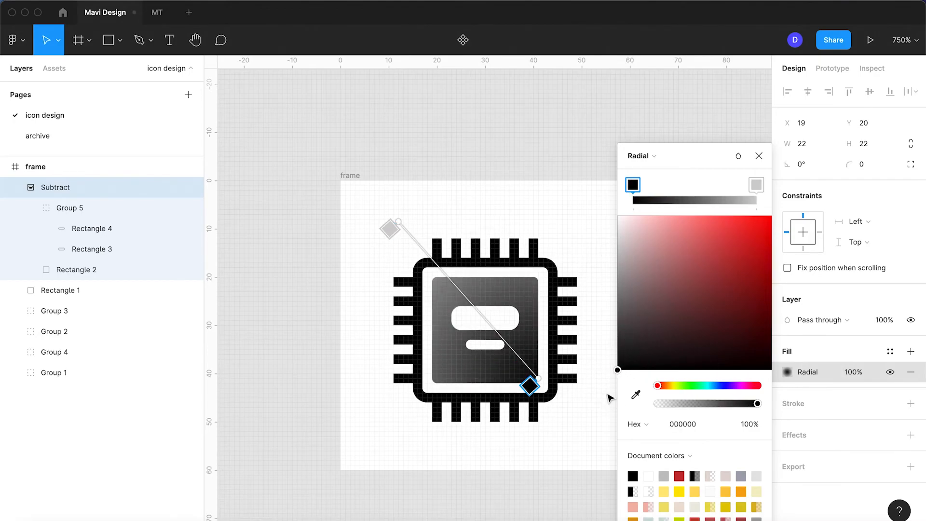
pyautogui.click(759, 157)
pyautogui.click(583, 305)
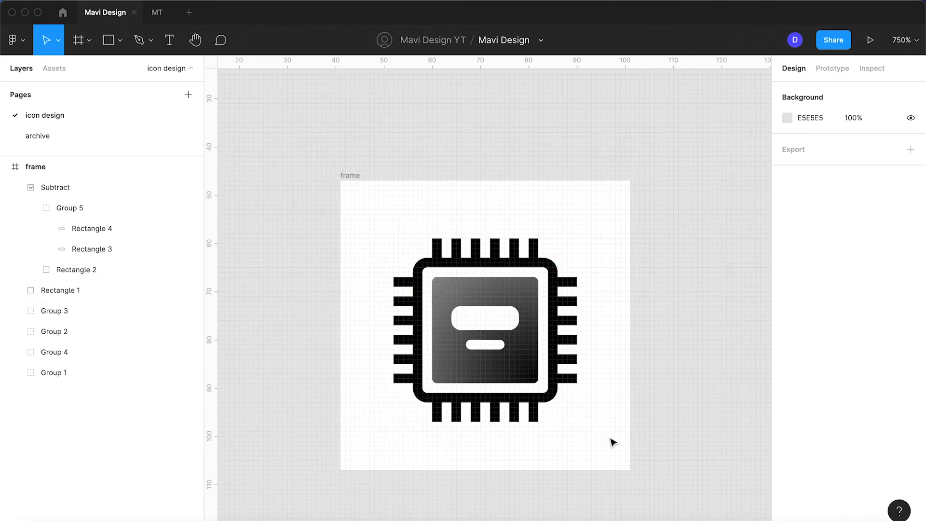
# Group all the chip parts under the name "cpu" and nudge the group up 1 px
pyautogui.moveTo(606, 433); pyautogui.dragTo(386, 268)
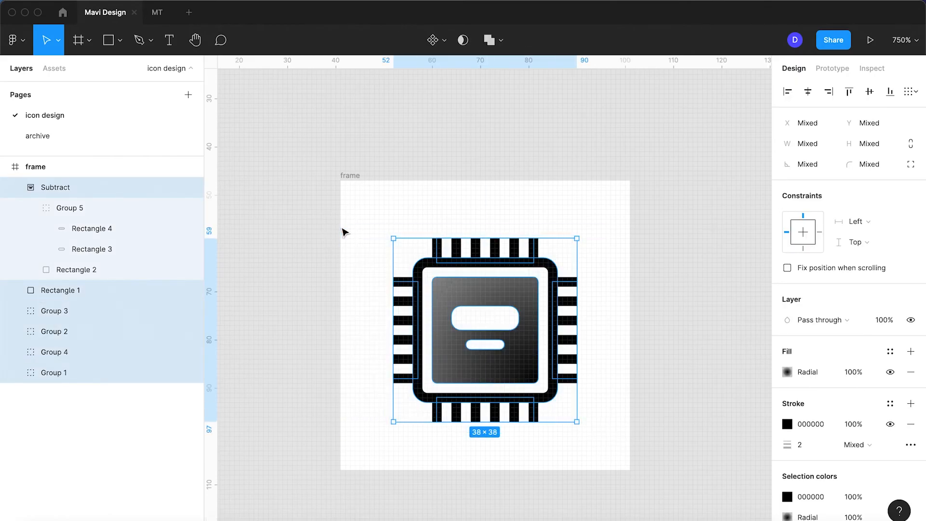
pyautogui.press('super+g')
pyautogui.doubleClick(59, 187)
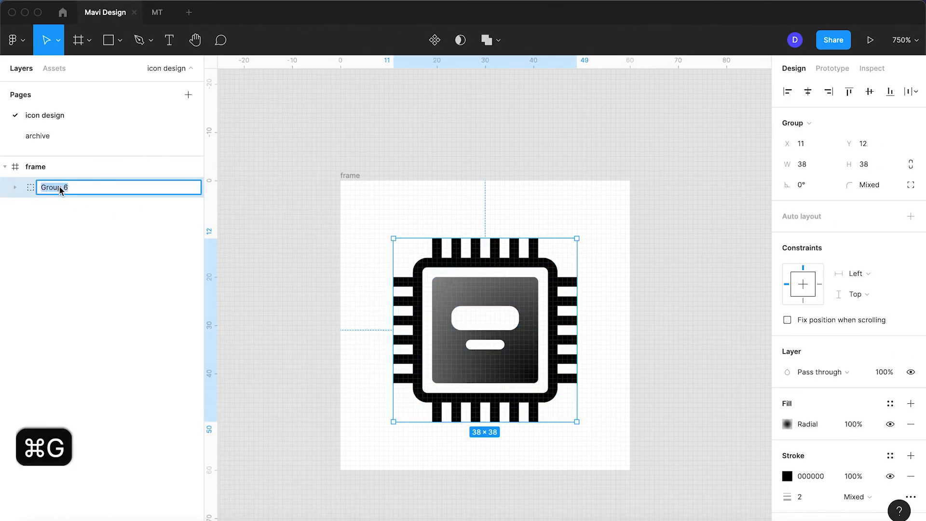
pyautogui.write('cpu')
pyautogui.press('Return')
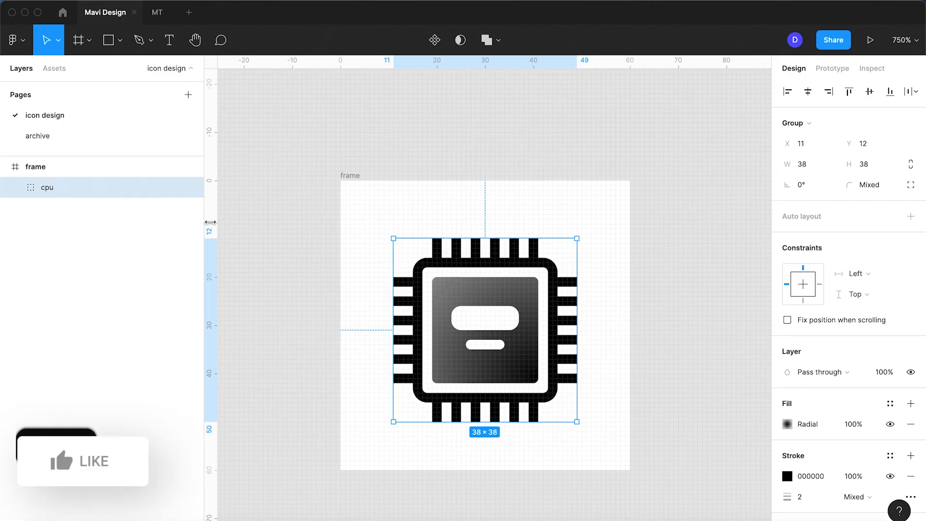
pyautogui.press('Up')
pyautogui.click(620, 436)
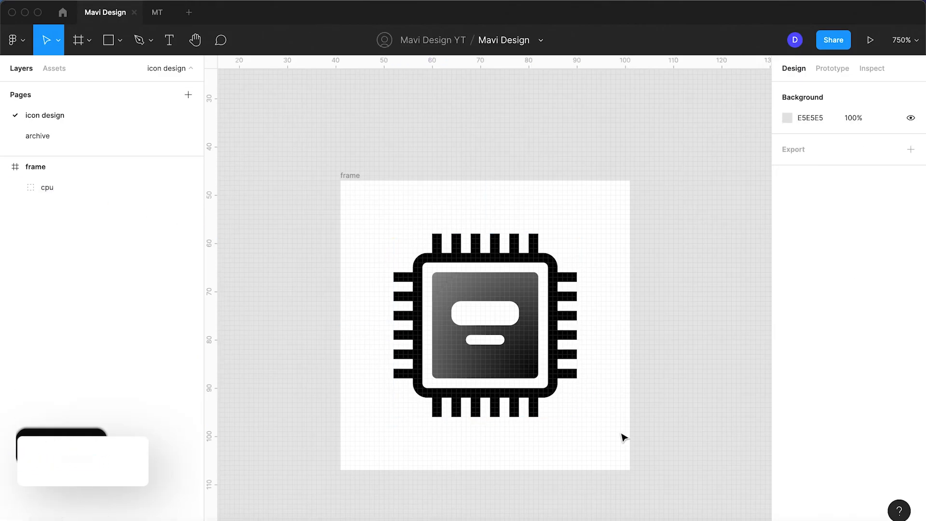
# Try 60% layer opacity on the gradient core inside the cpu group, settling on 80%
pyautogui.scroll(2, 539, 383)
pyautogui.click(516, 347)
pyautogui.doubleClick(516, 347)
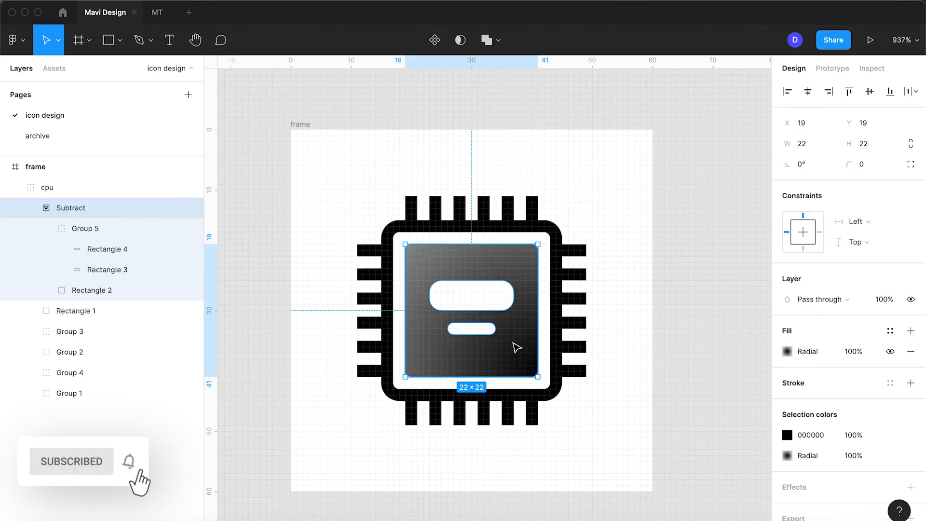
pyautogui.click(892, 301)
pyautogui.write('60')
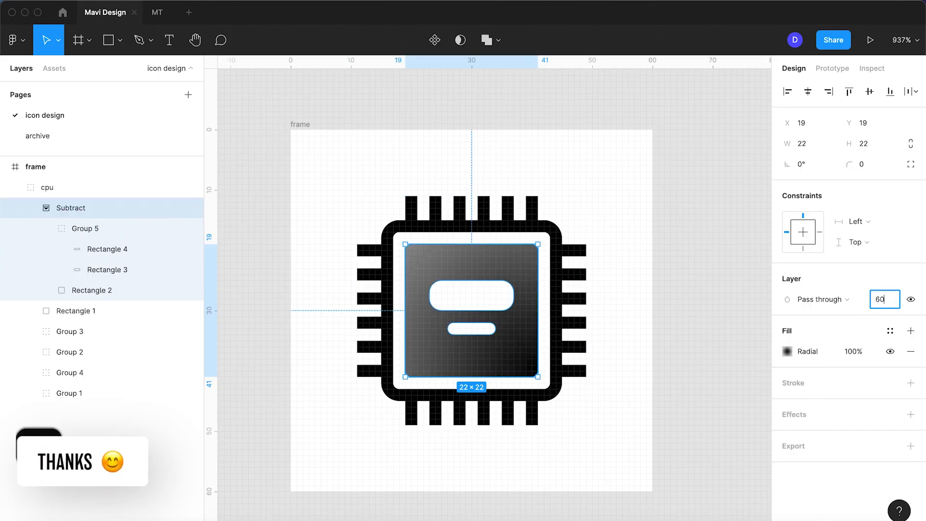
pyautogui.press('Return')
pyautogui.write('80')
pyautogui.press('Return')
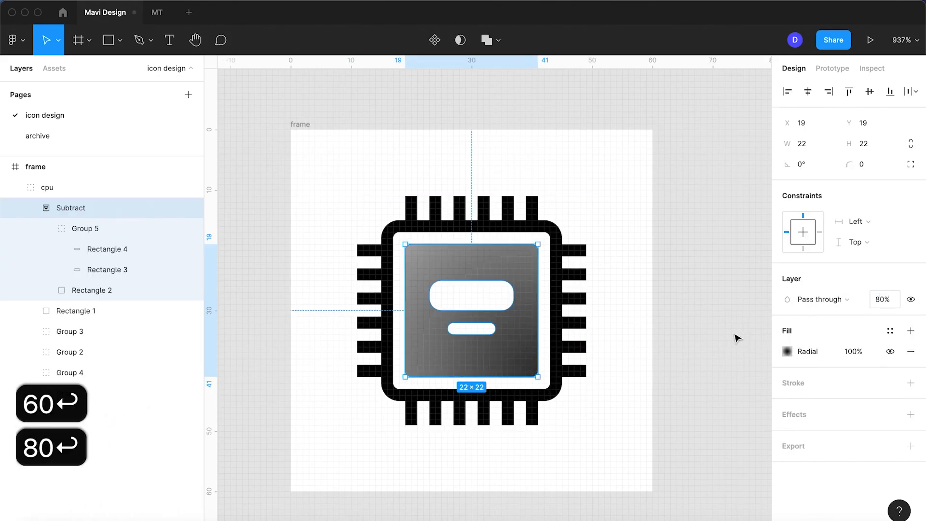
pyautogui.click(617, 413)
pyautogui.hscroll(-1, 462, 381)
pyautogui.hscroll(-2, 461, 380)
pyautogui.scroll(1, 462, 380)
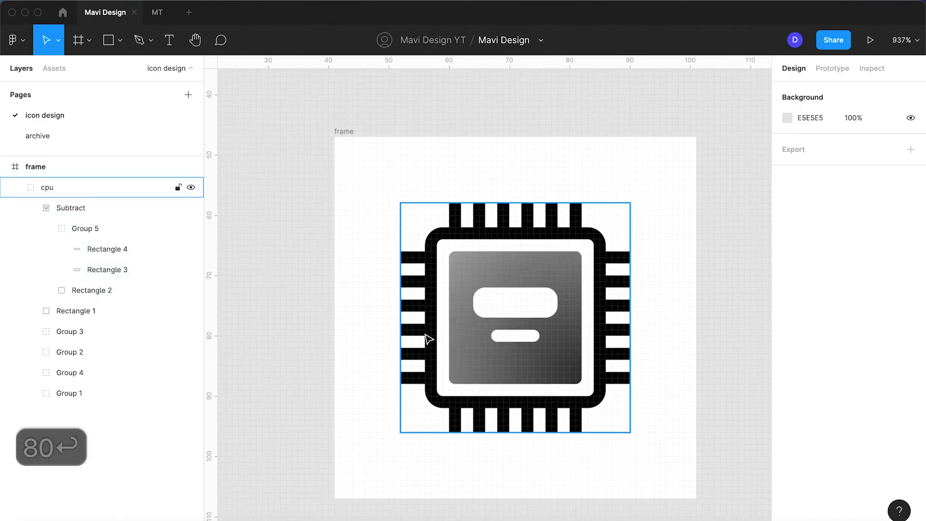
pyautogui.scroll(-2, 359, 265)
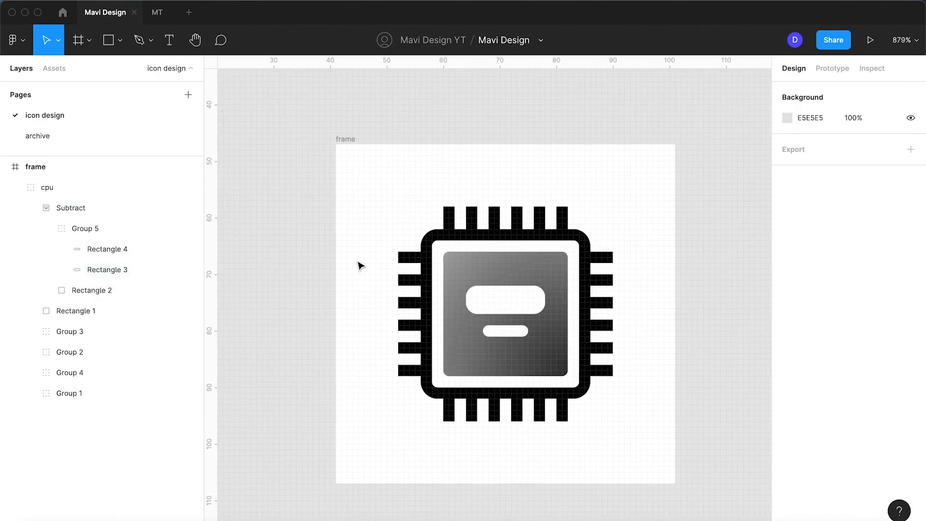